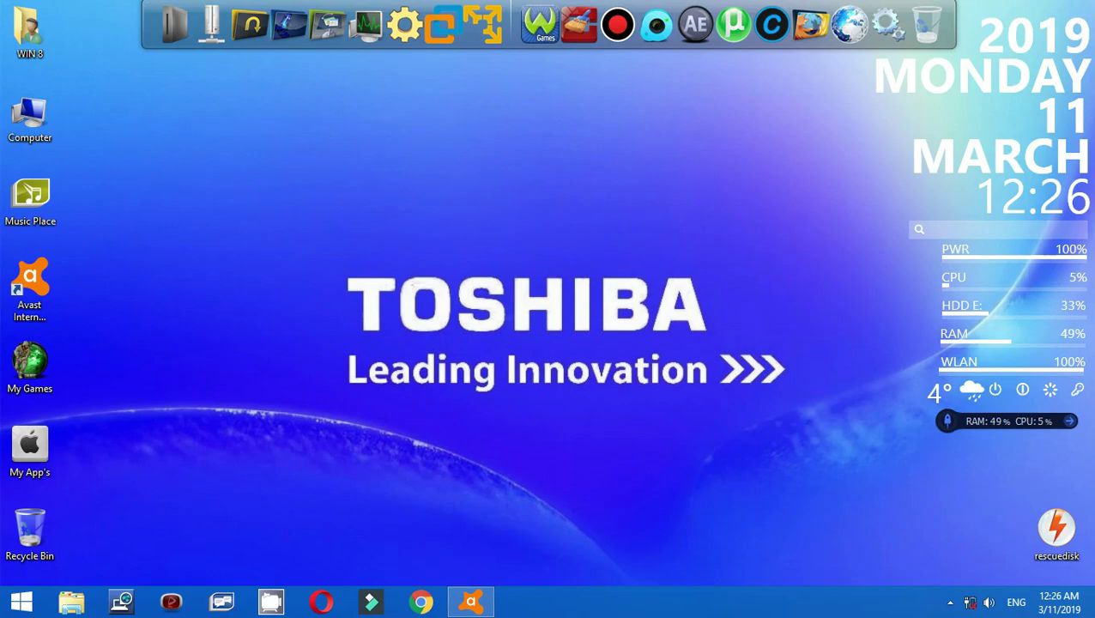
Restore Avast, check the DISK (H:) drive in Computer, then minimize Computer.
{"action": "mouse_move", "coordinate": [470, 602]}
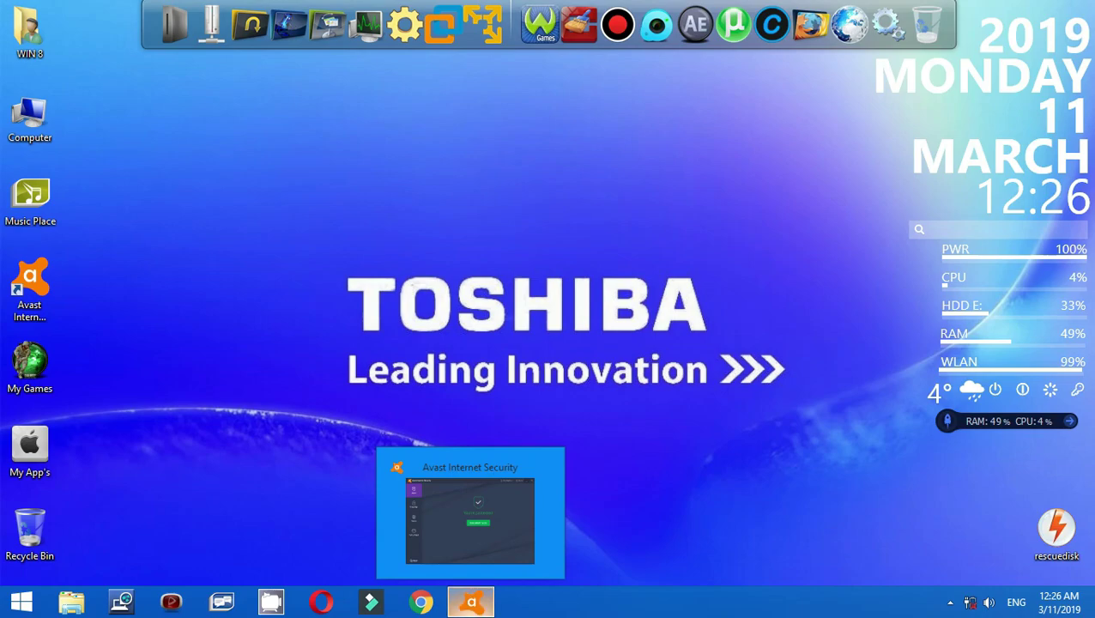
{"action": "left_click", "coordinate": [470, 602]}
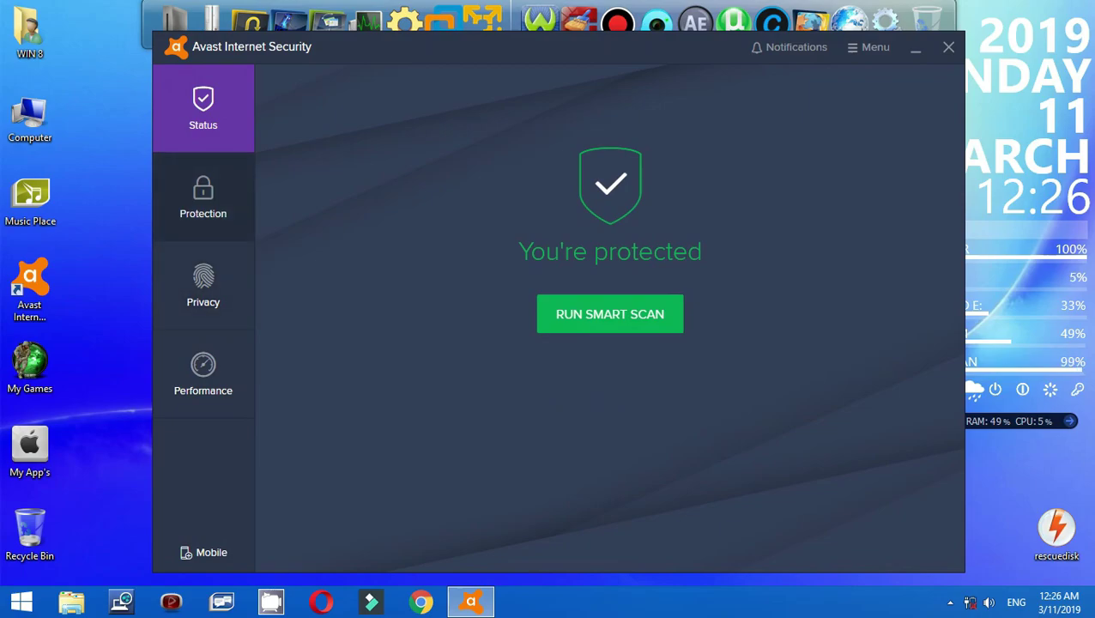
{"action": "double_click", "coordinate": [30, 115]}
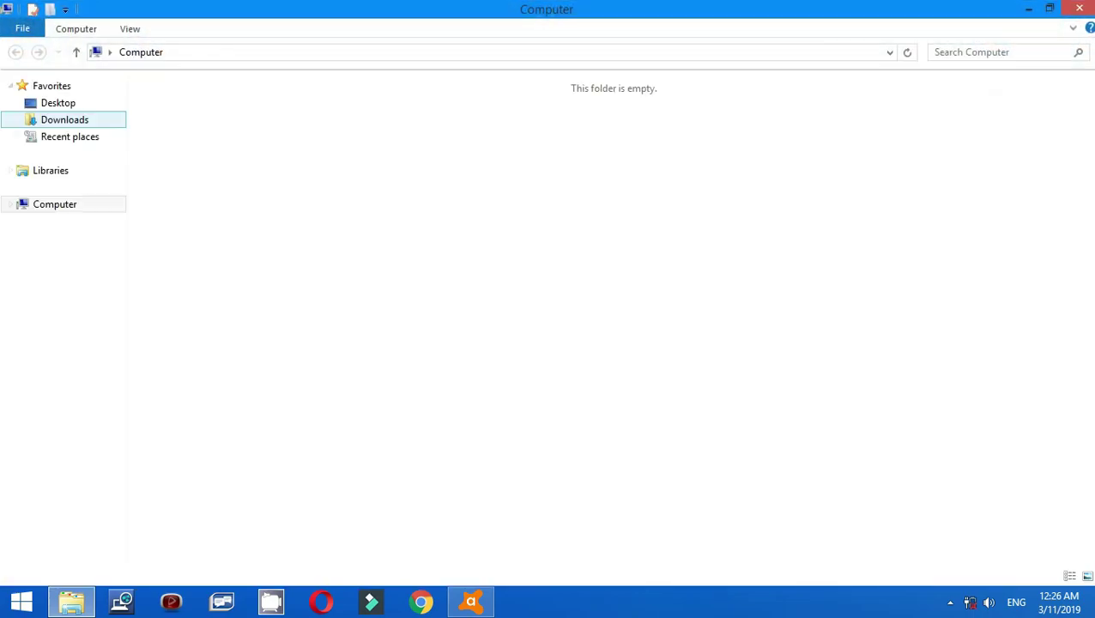
{"action": "left_click", "coordinate": [613, 180]}
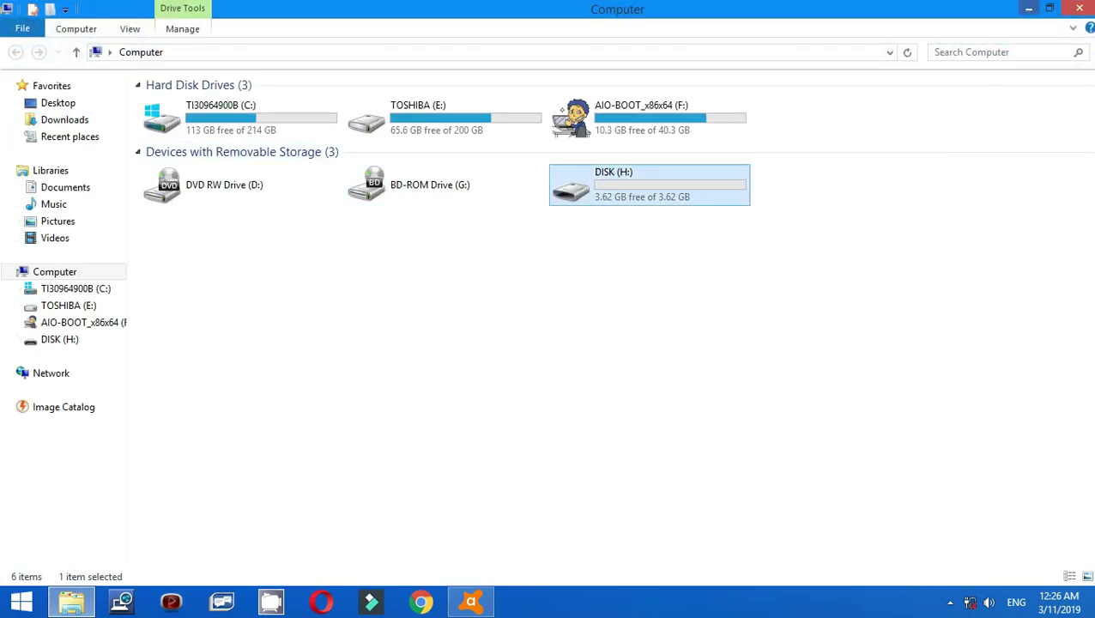
{"action": "left_click", "coordinate": [1028, 9]}
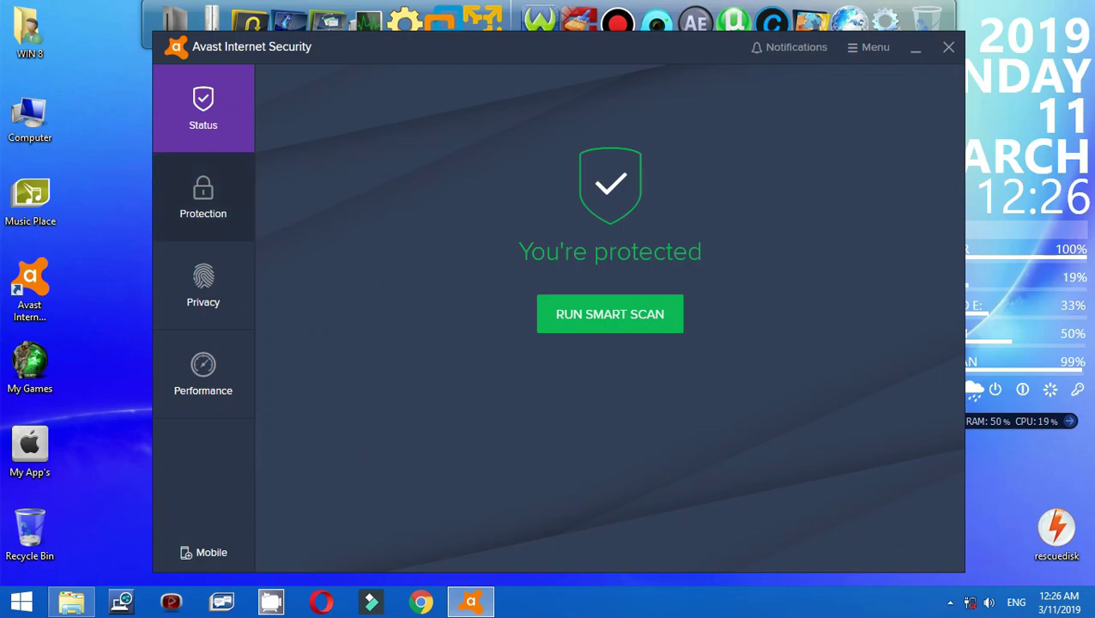
Go to Avast's Protection > Virus Scans > Rescue Disk page.
{"action": "left_click", "coordinate": [203, 197]}
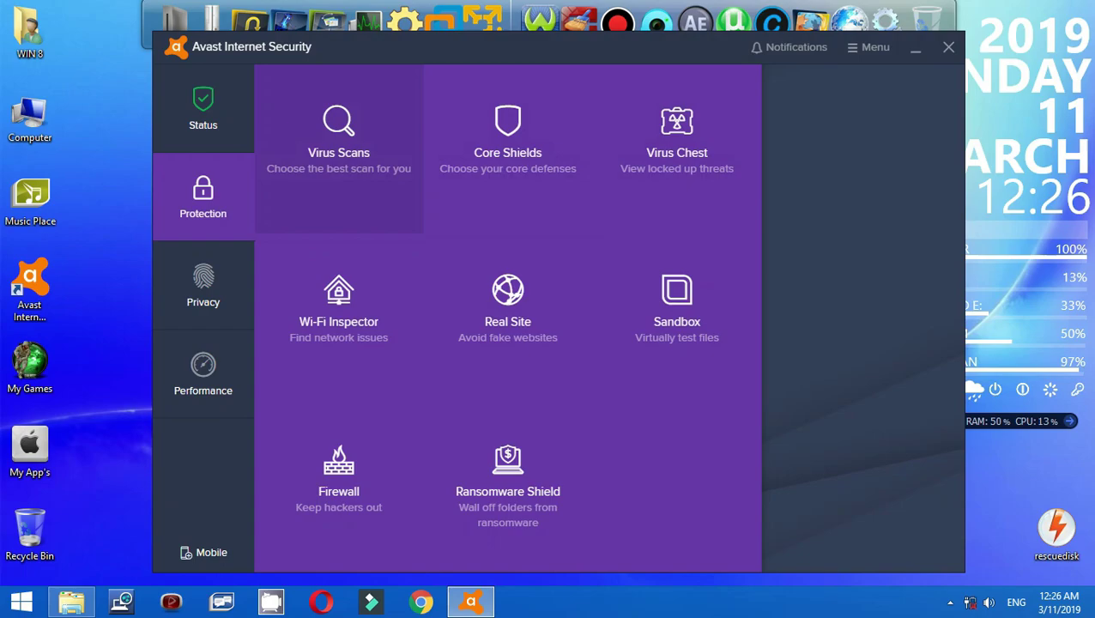
{"action": "left_click", "coordinate": [338, 146]}
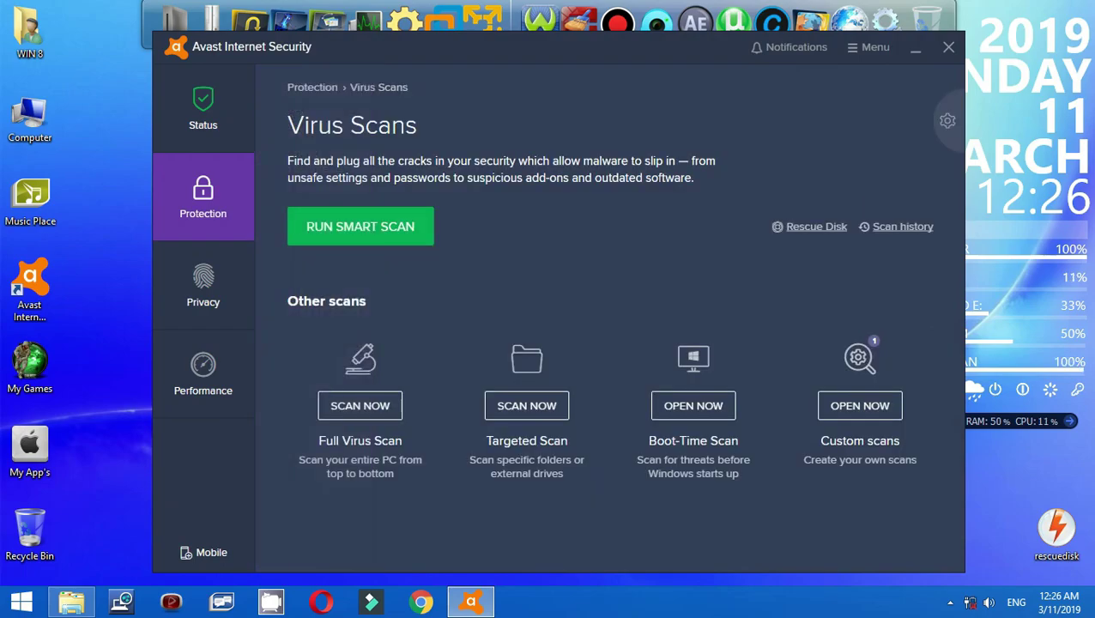
{"action": "left_click", "coordinate": [809, 226]}
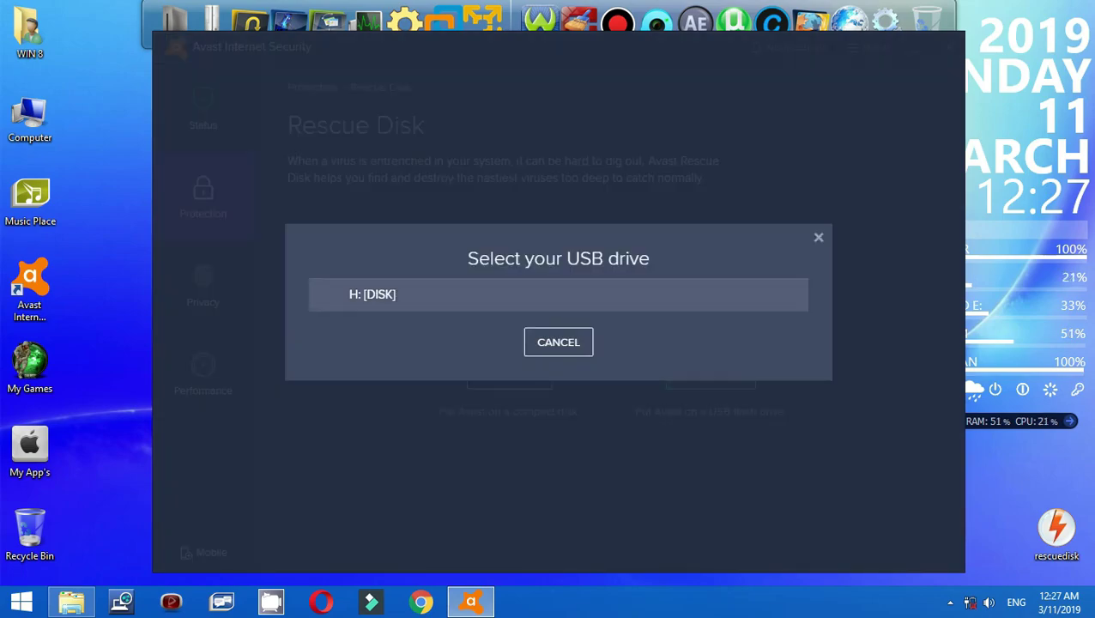
Choose drive H: [DISK] as the rescue disk target and bring back the Computer window.
{"action": "left_click", "coordinate": [372, 294]}
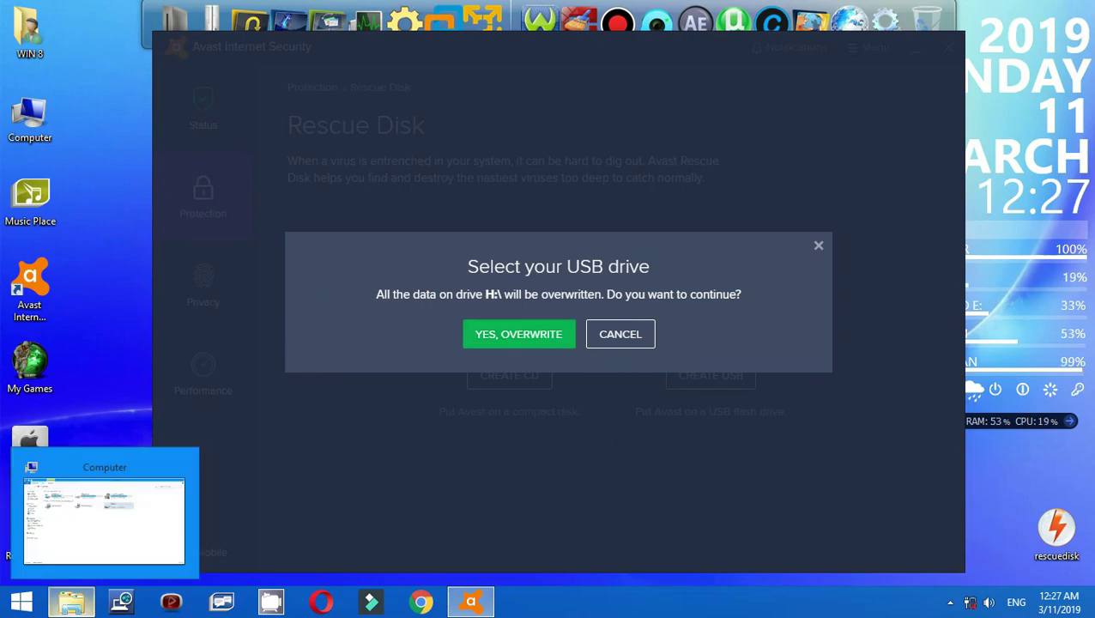
{"action": "left_click", "coordinate": [71, 601]}
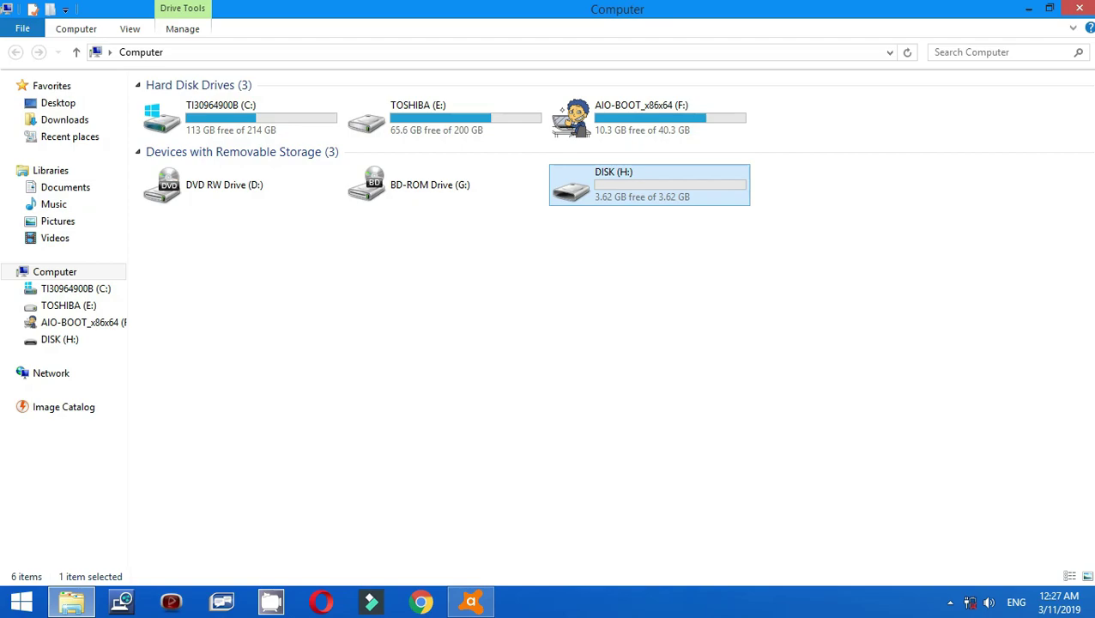
Open Format for drive H: and keep FAT32 (Default) as the file system.
{"action": "key", "text": "shift+F10"}
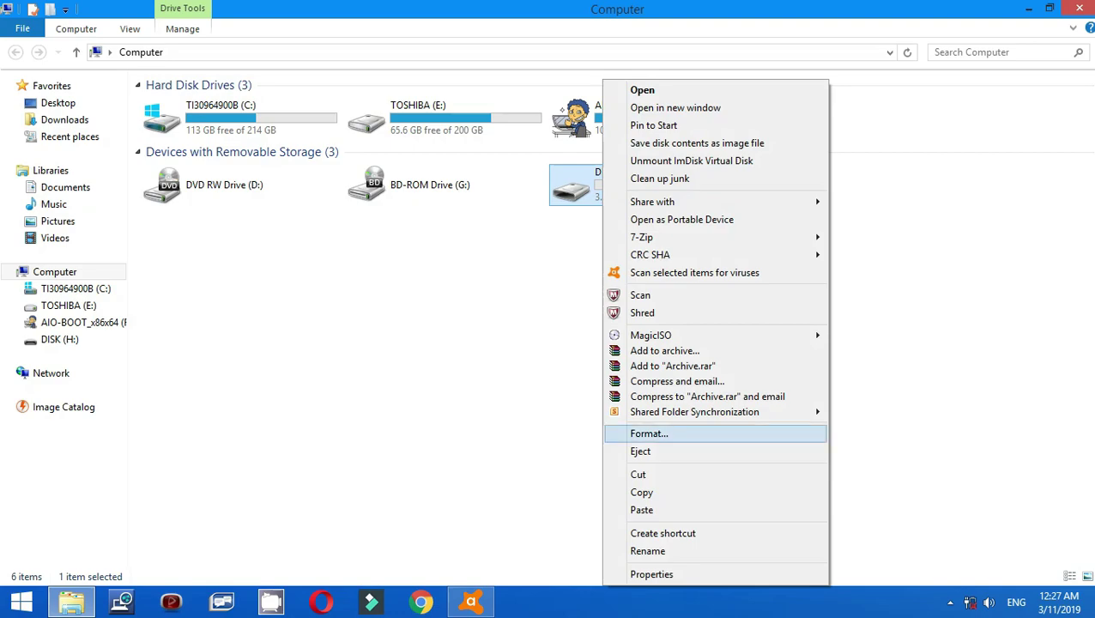
{"action": "key", "text": "Return"}
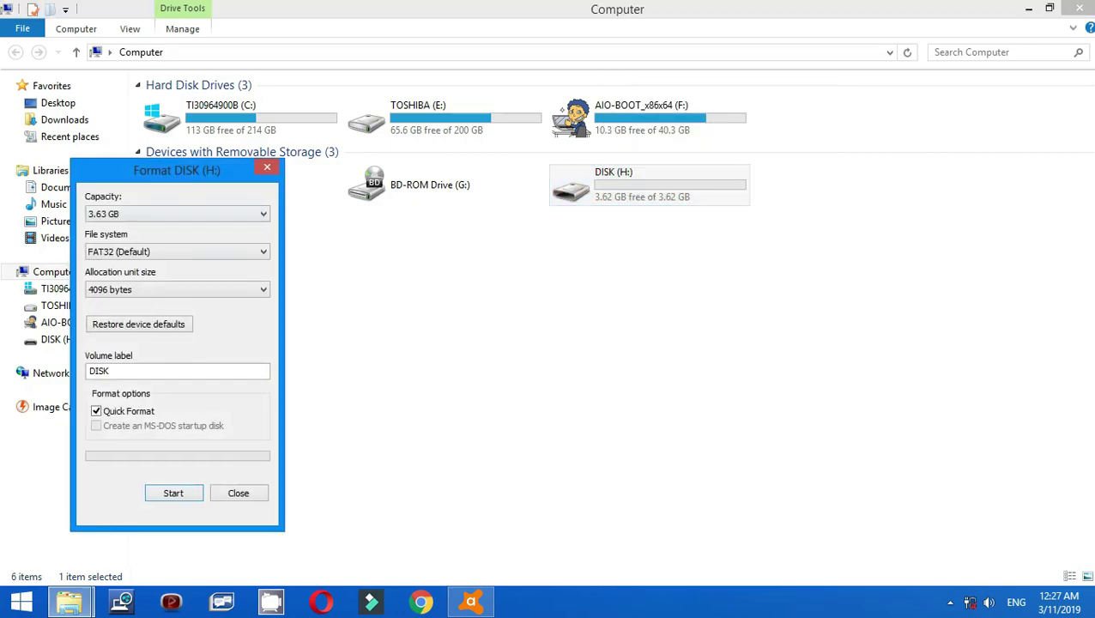
{"action": "key", "text": "alt+Down"}
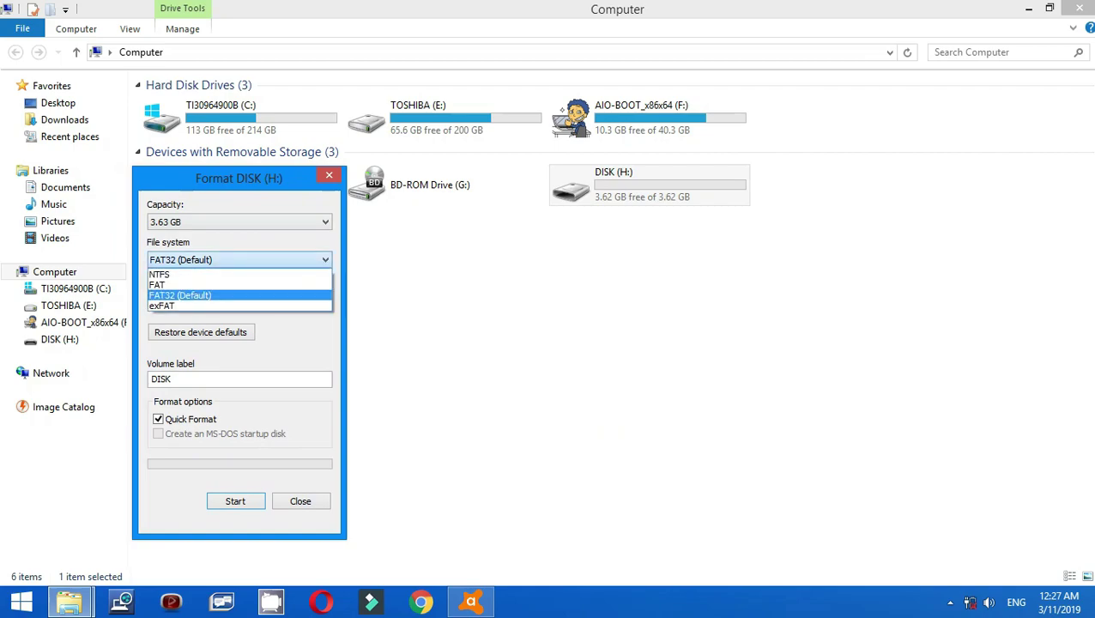
{"action": "key", "text": "Down"}
{"action": "key", "text": "Up"}
{"action": "key", "text": "Down"}
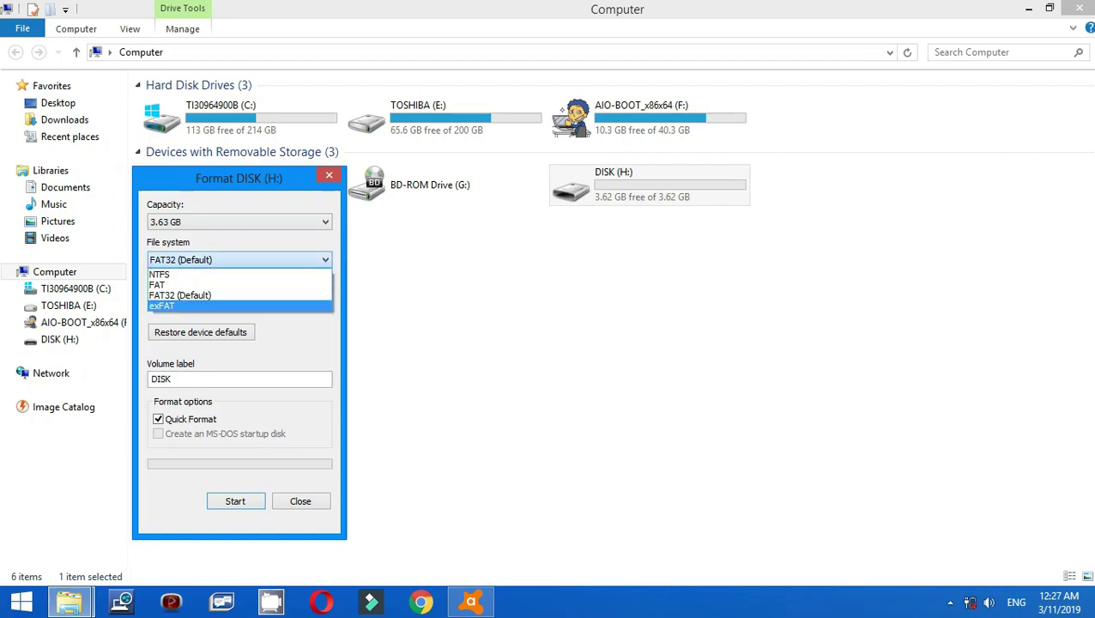
{"action": "key", "text": "Up"}
{"action": "key", "text": "Return"}
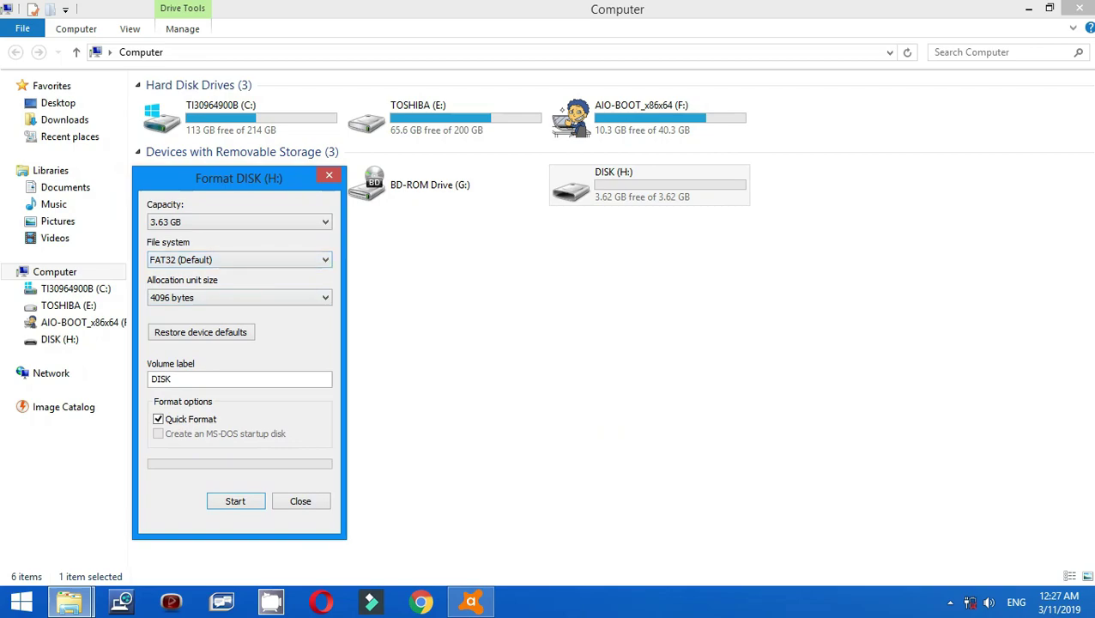
{"action": "left_click_drag", "start_coordinate": [238, 178], "coordinate": [289, 170]}
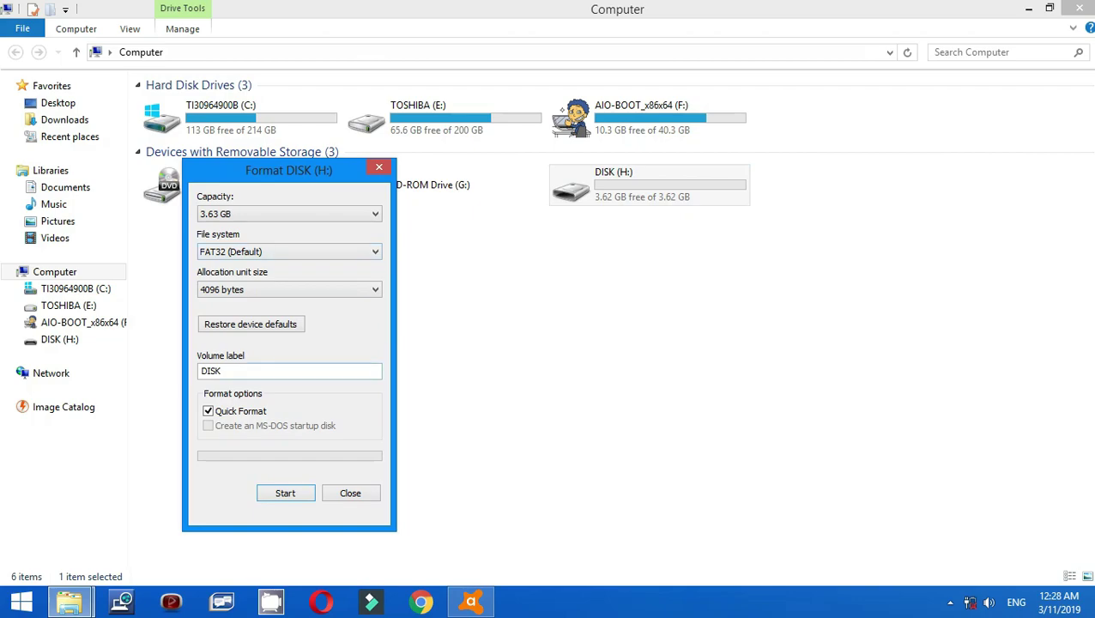
Set the volume label to AVAST-DISK, quick-format the drive, and close the dialog.
{"action": "key", "text": "Tab"}
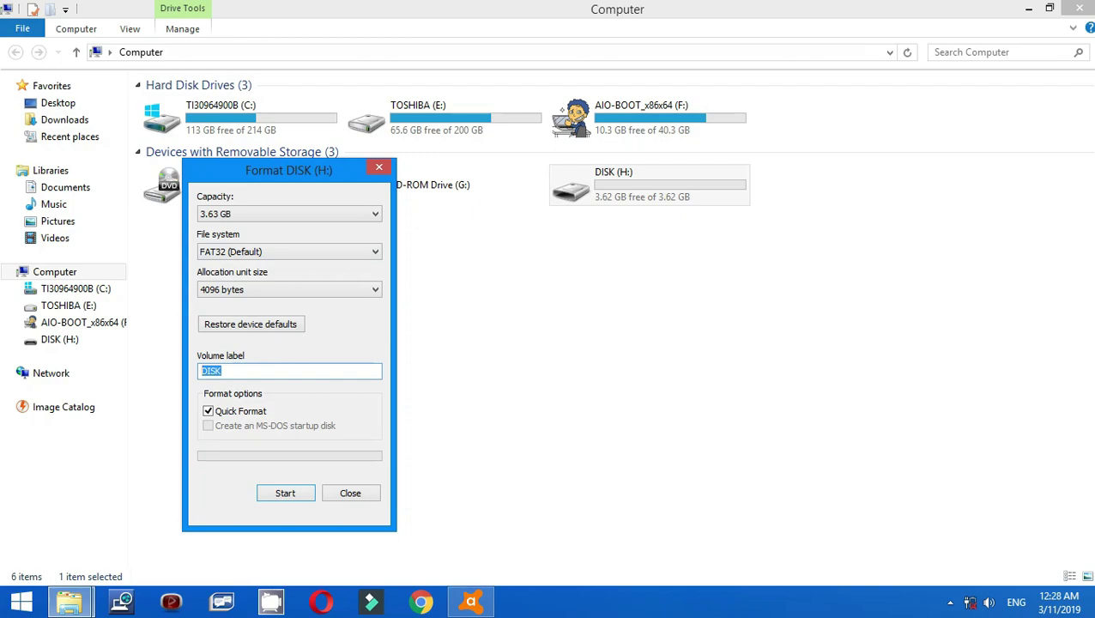
{"action": "type", "text": "AVAST-DISK"}
{"action": "key", "text": "Tab"}
{"action": "key", "text": "space"}
{"action": "key", "text": "space"}
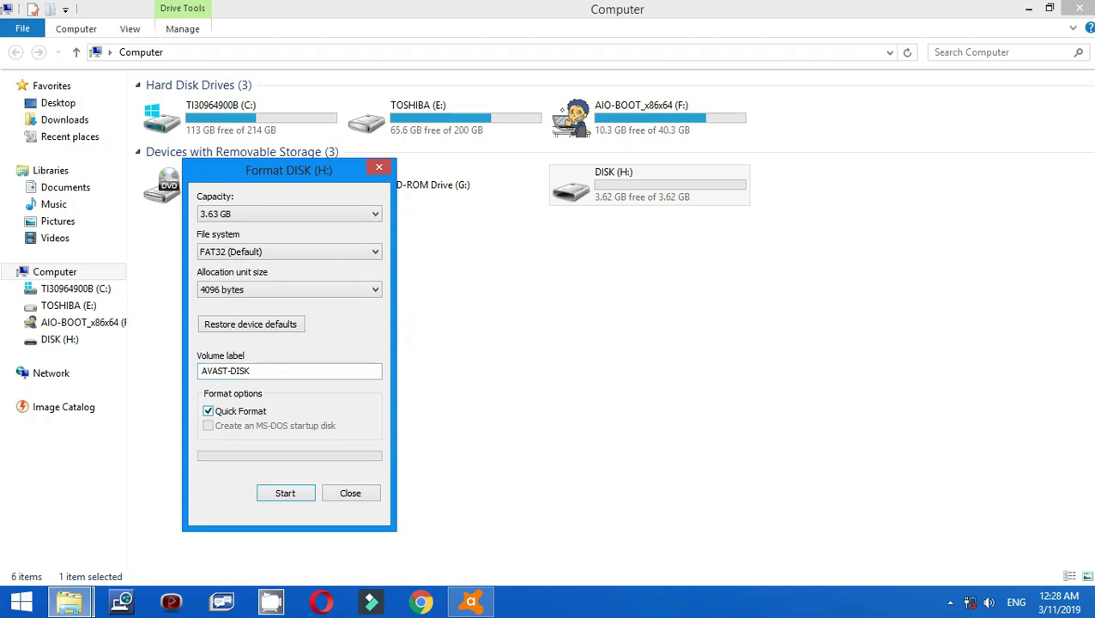
{"action": "key", "text": "Tab"}
{"action": "key", "text": "space"}
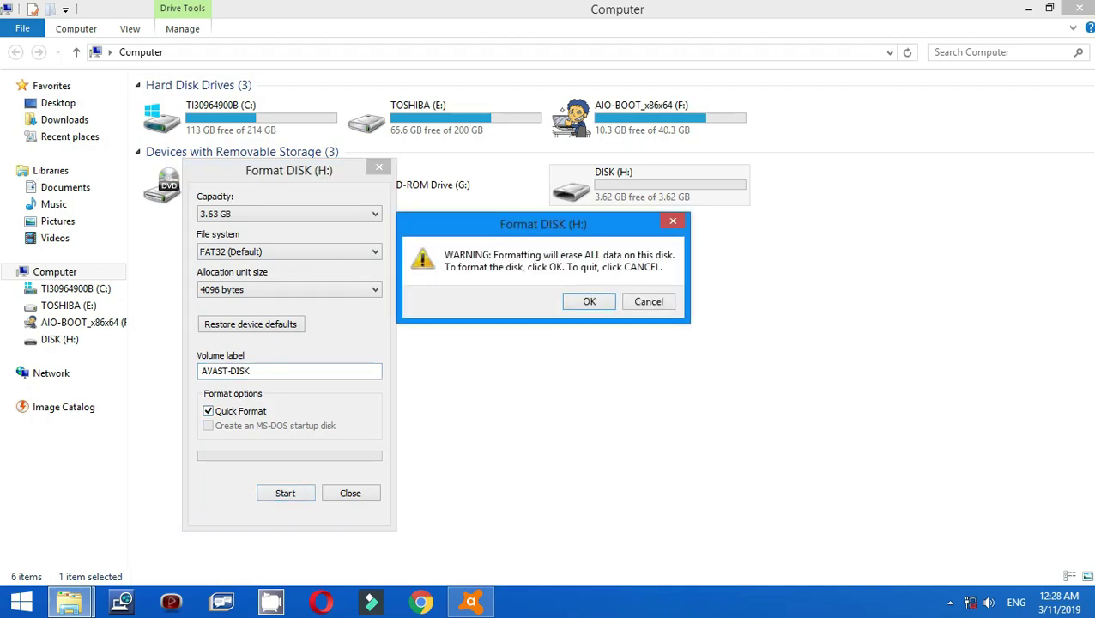
{"action": "key", "text": "Return"}
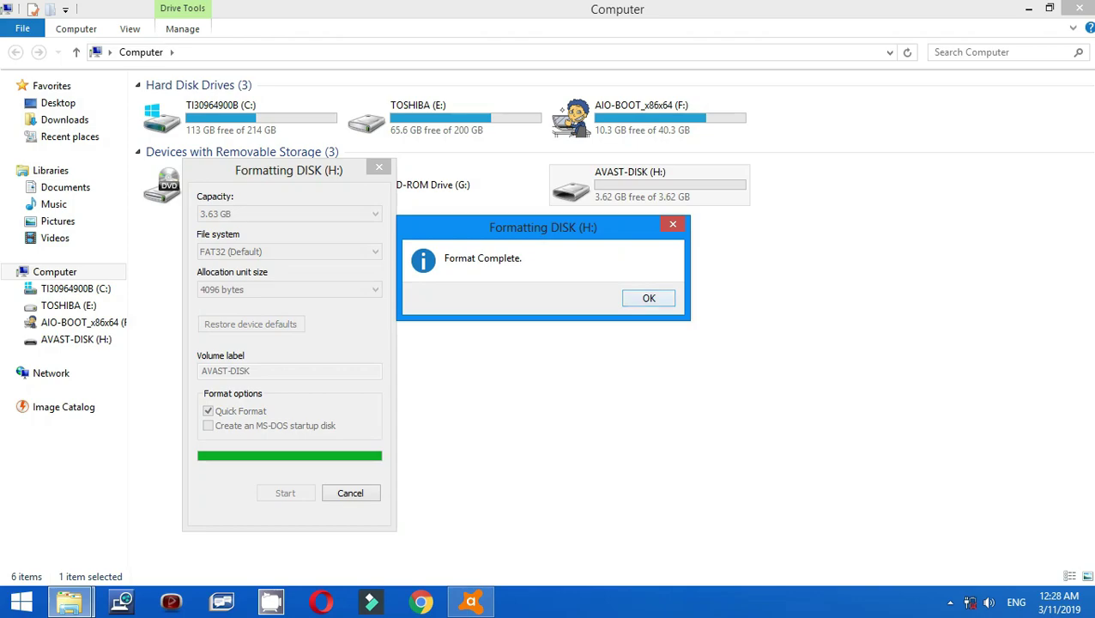
{"action": "key", "text": "Return"}
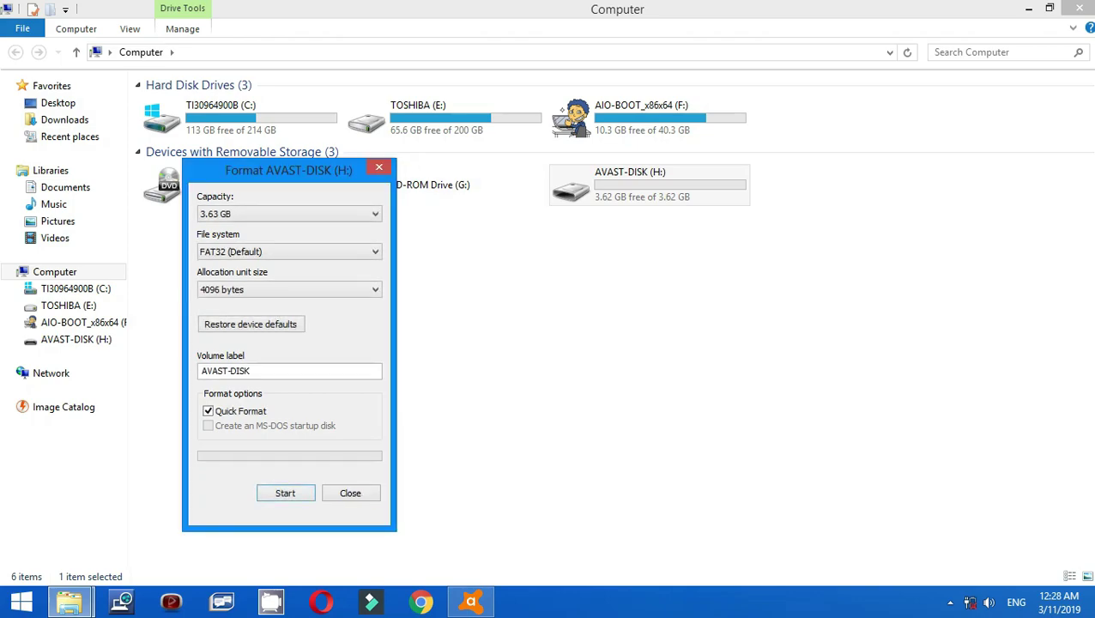
{"action": "key", "text": "Escape"}
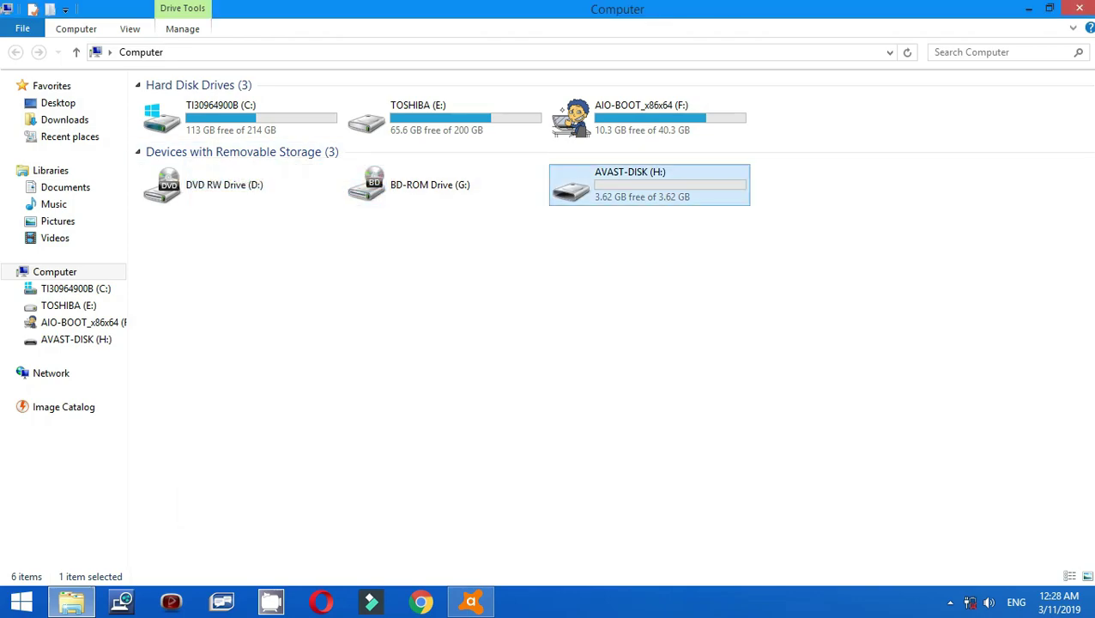
{"action": "left_click", "coordinate": [1028, 8]}
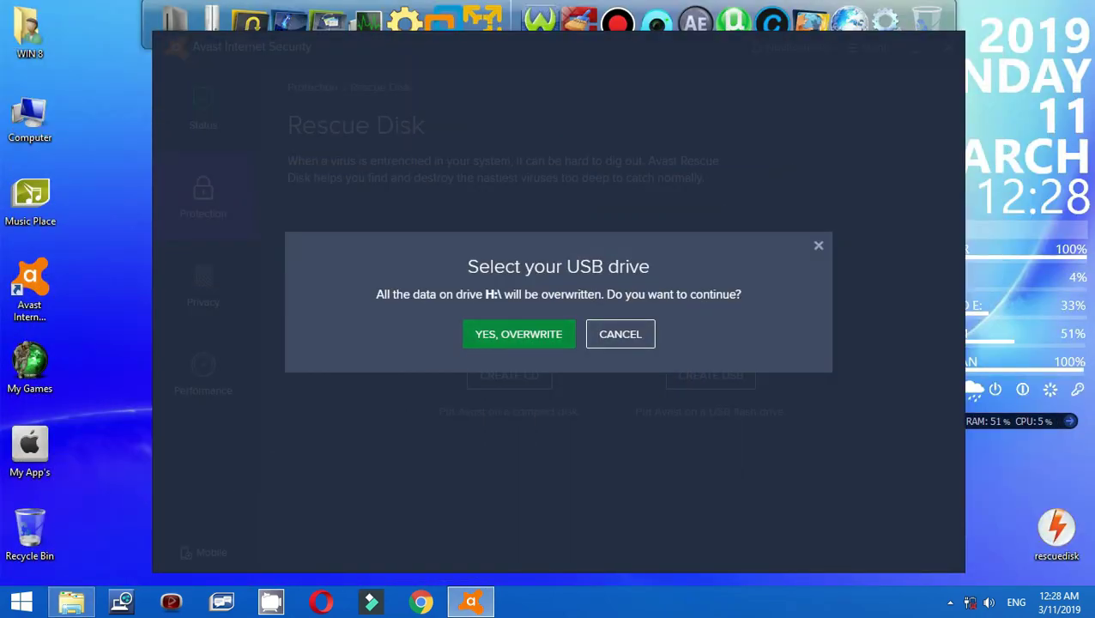
{"action": "left_click", "coordinate": [635, 334]}
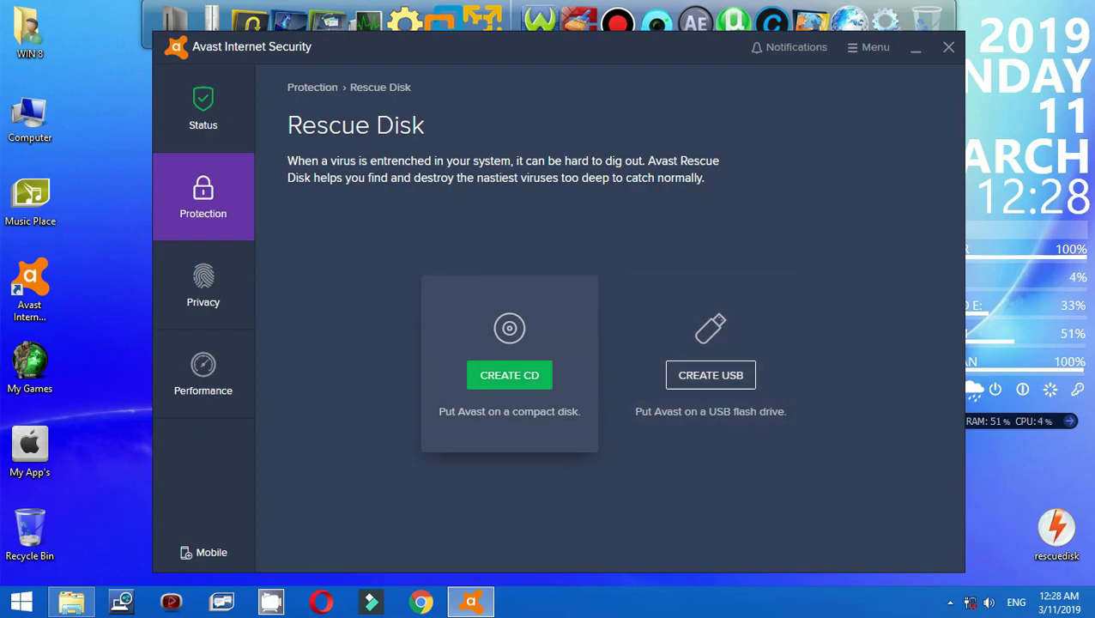
{"action": "left_click", "coordinate": [509, 375]}
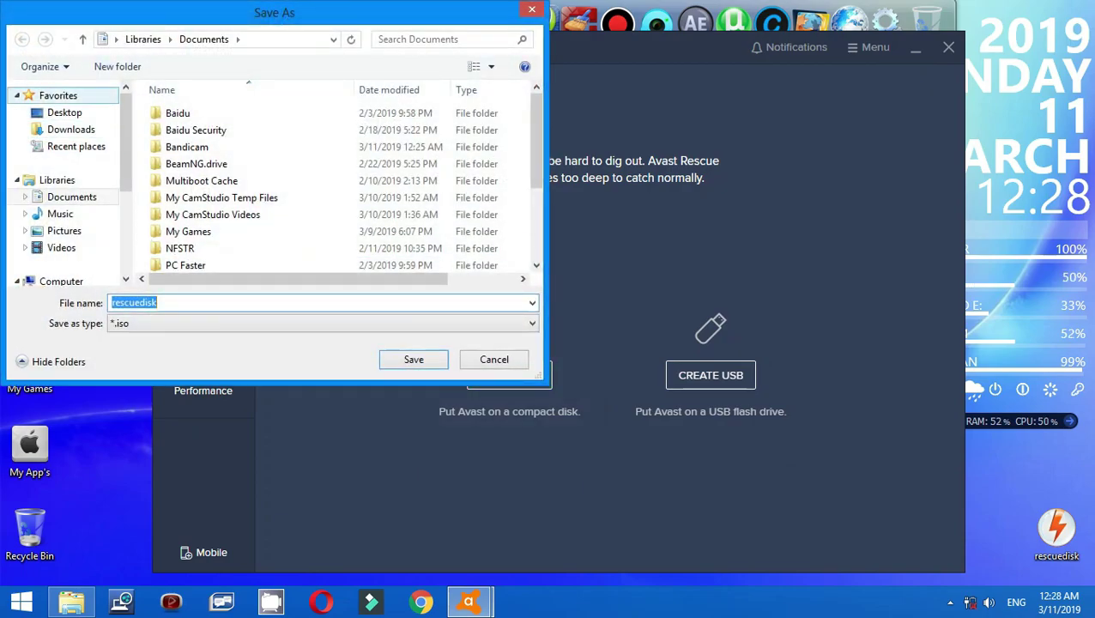
{"action": "left_click", "coordinate": [158, 302]}
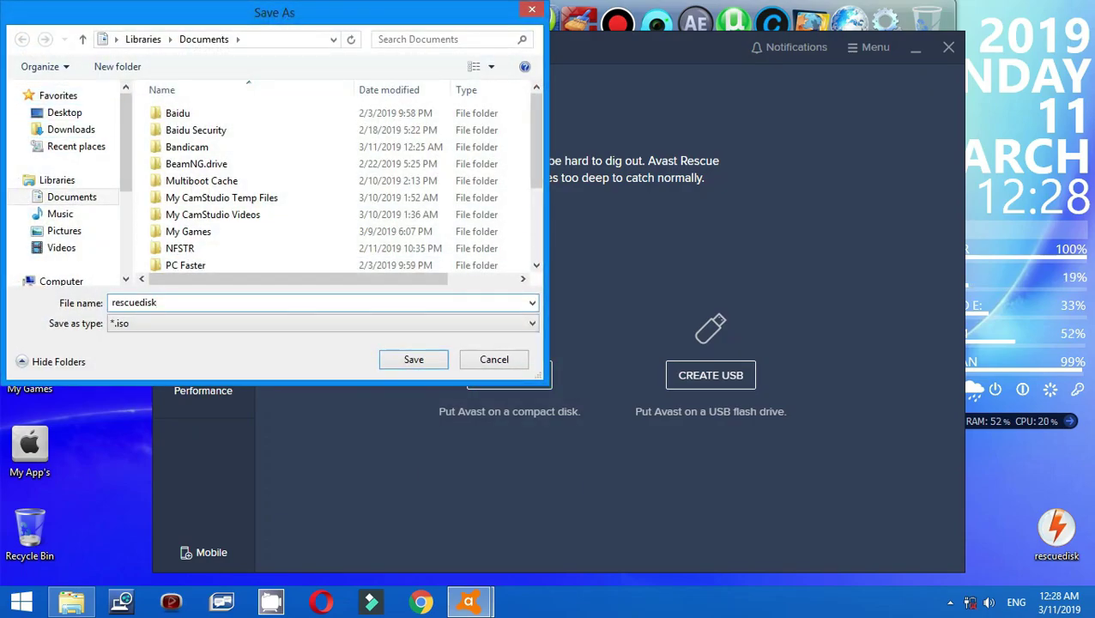
{"action": "left_click_drag", "start_coordinate": [158, 302], "coordinate": [110, 302]}
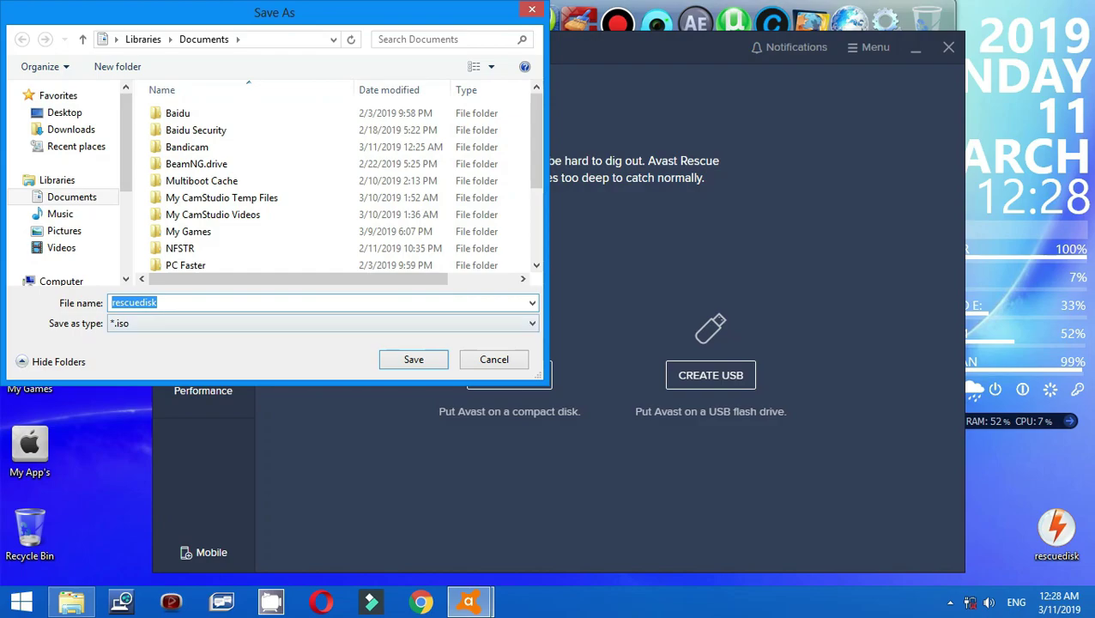
{"action": "left_click", "coordinate": [113, 323]}
{"action": "left_click", "coordinate": [120, 336]}
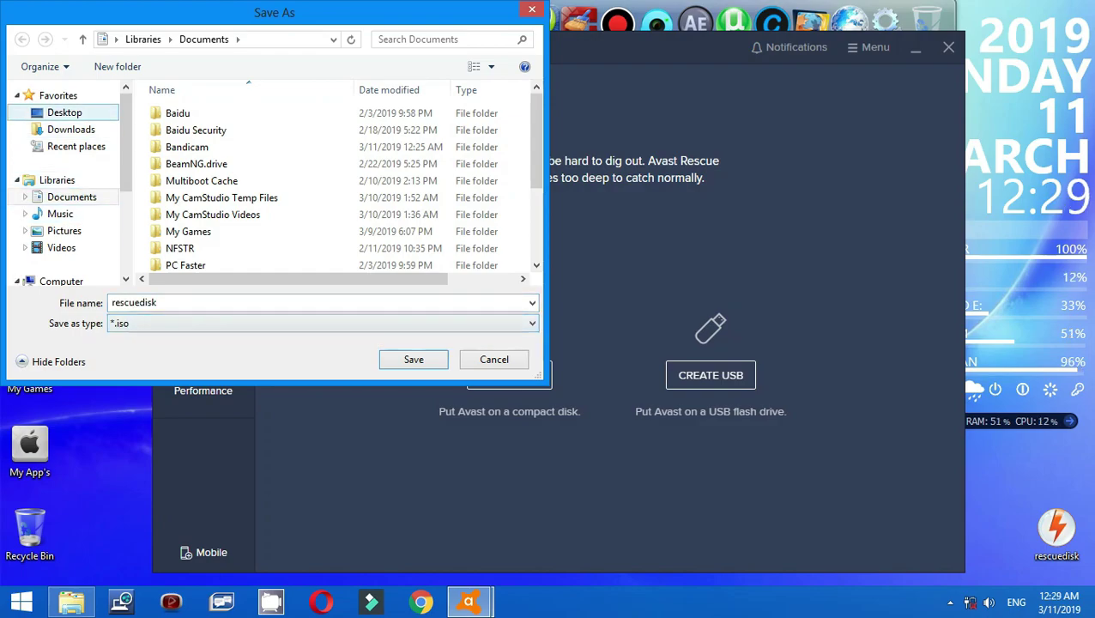
{"action": "left_click", "coordinate": [65, 113]}
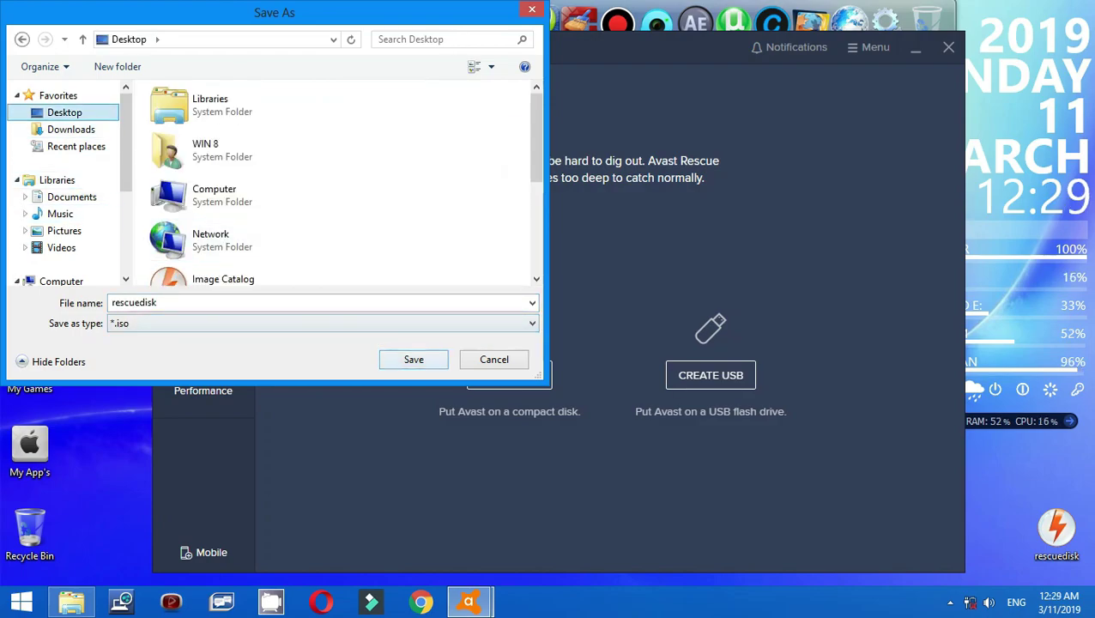
{"action": "left_click", "coordinate": [494, 359]}
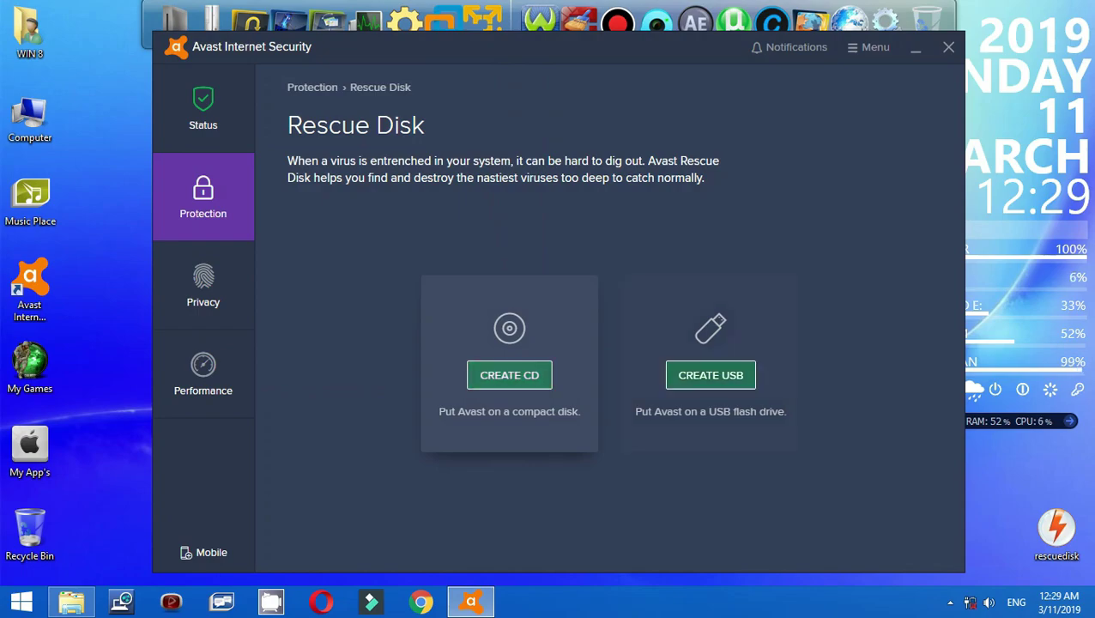
{"action": "left_click", "coordinate": [1056, 532]}
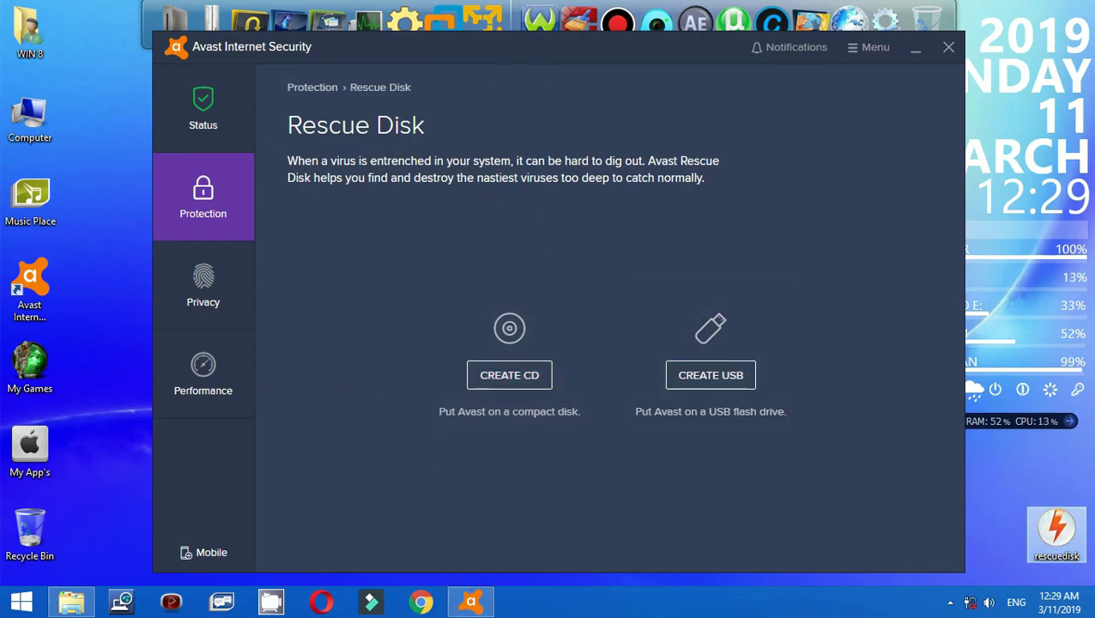
{"action": "left_click_drag", "start_coordinate": [1057, 531], "coordinate": [633, 450]}
Open rescuedisk.iso from the desktop in 7-Zip File Manager.
{"action": "key", "text": "super+d"}
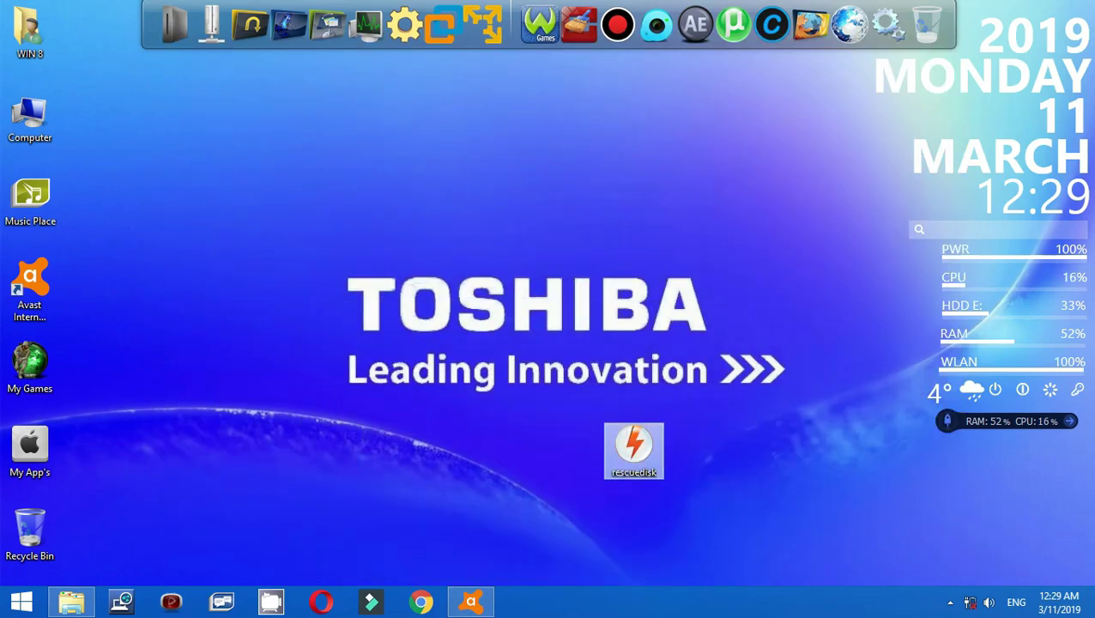
{"action": "right_click", "coordinate": [634, 450]}
{"action": "mouse_move", "coordinate": [755, 99]}
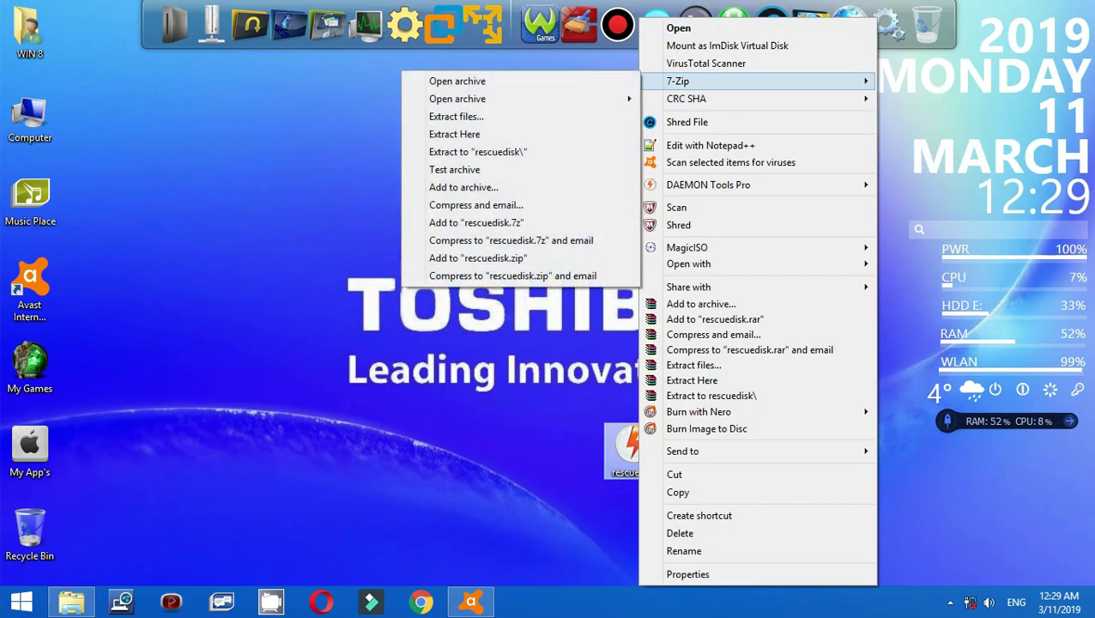
{"action": "left_click", "coordinate": [457, 80]}
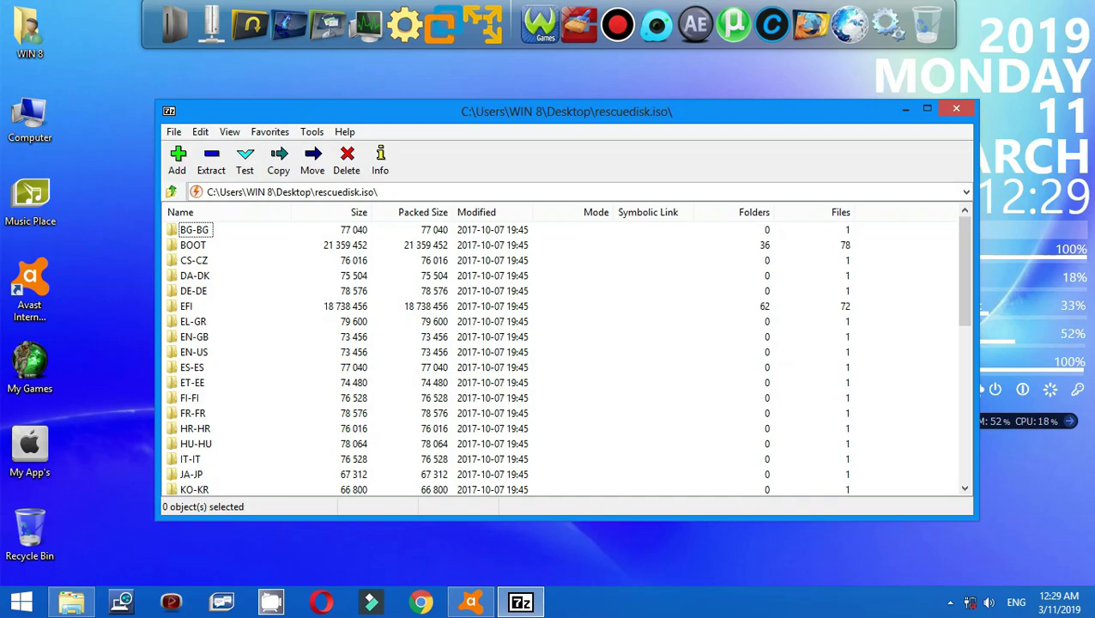
Open AVAST-DISK (H:) in Explorer and place the 7-Zip window beside it.
{"action": "left_click", "coordinate": [71, 600]}
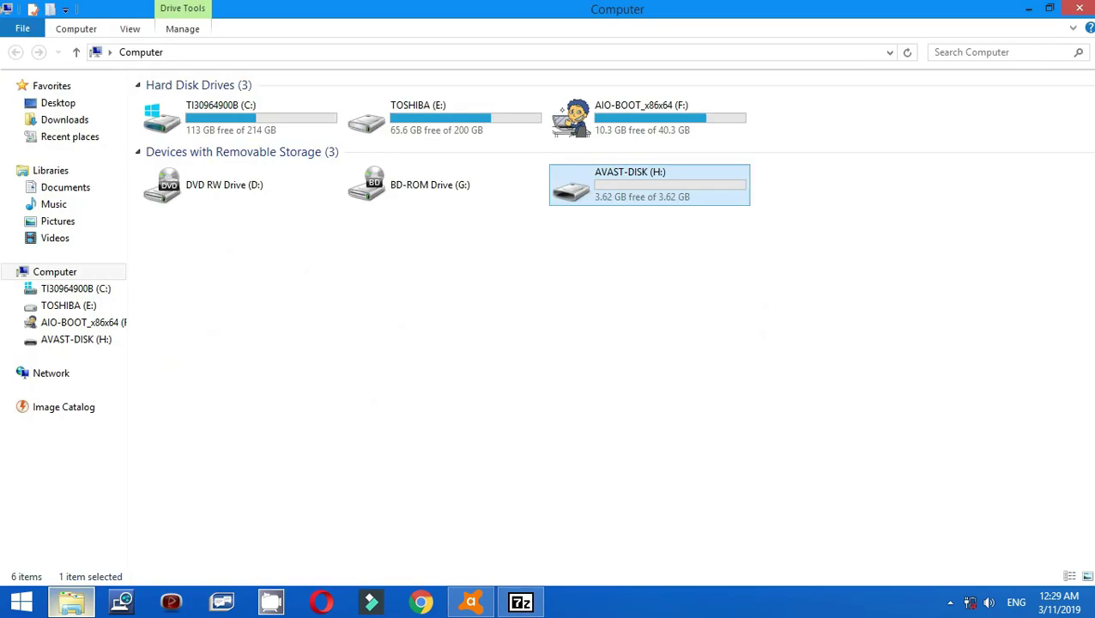
{"action": "key", "text": "Return"}
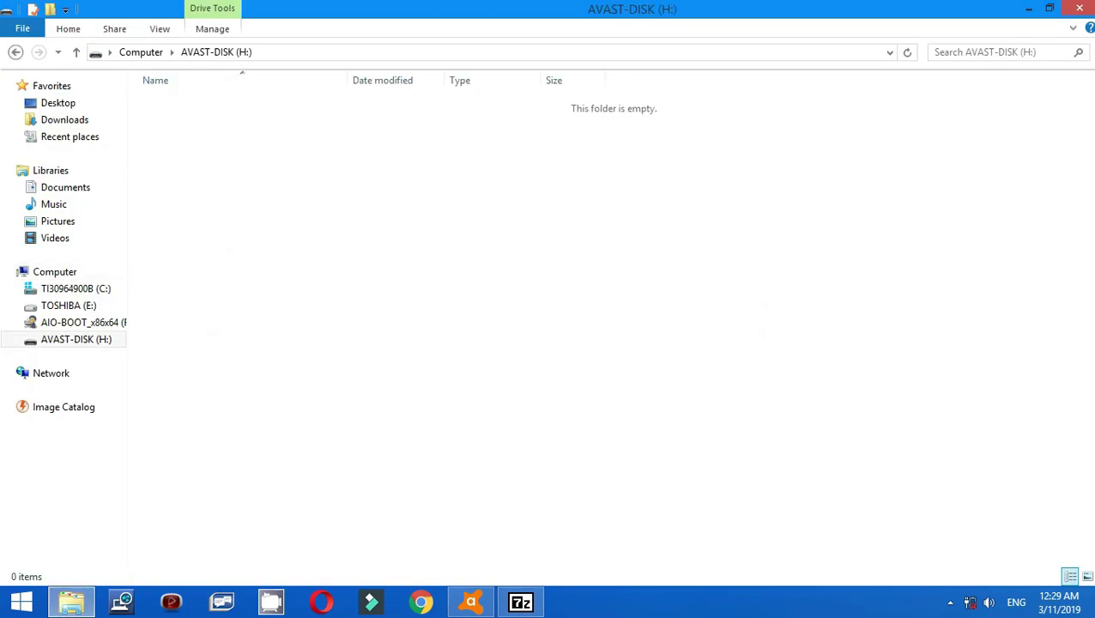
{"action": "left_click", "coordinate": [519, 601]}
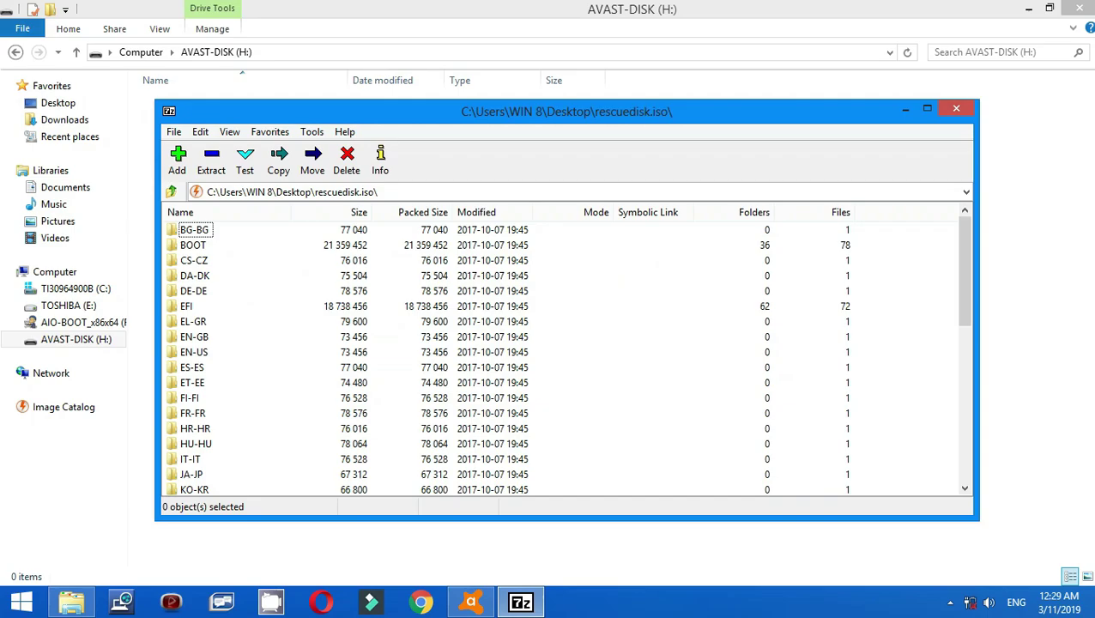
{"action": "left_click_drag", "start_coordinate": [343, 111], "coordinate": [564, 109]}
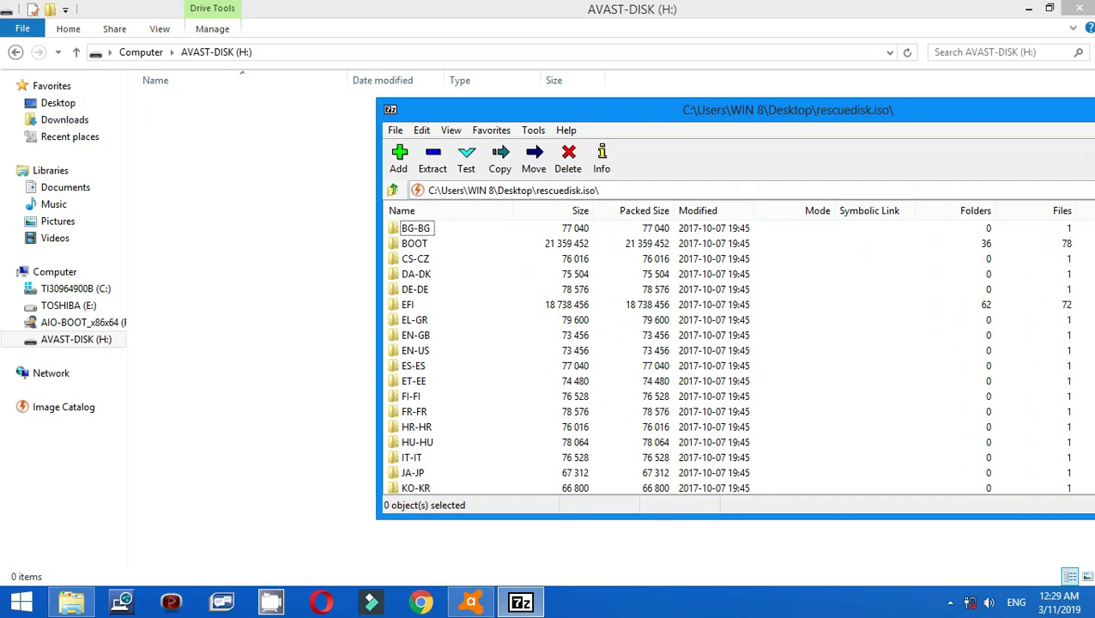
{"action": "left_click", "coordinate": [413, 365]}
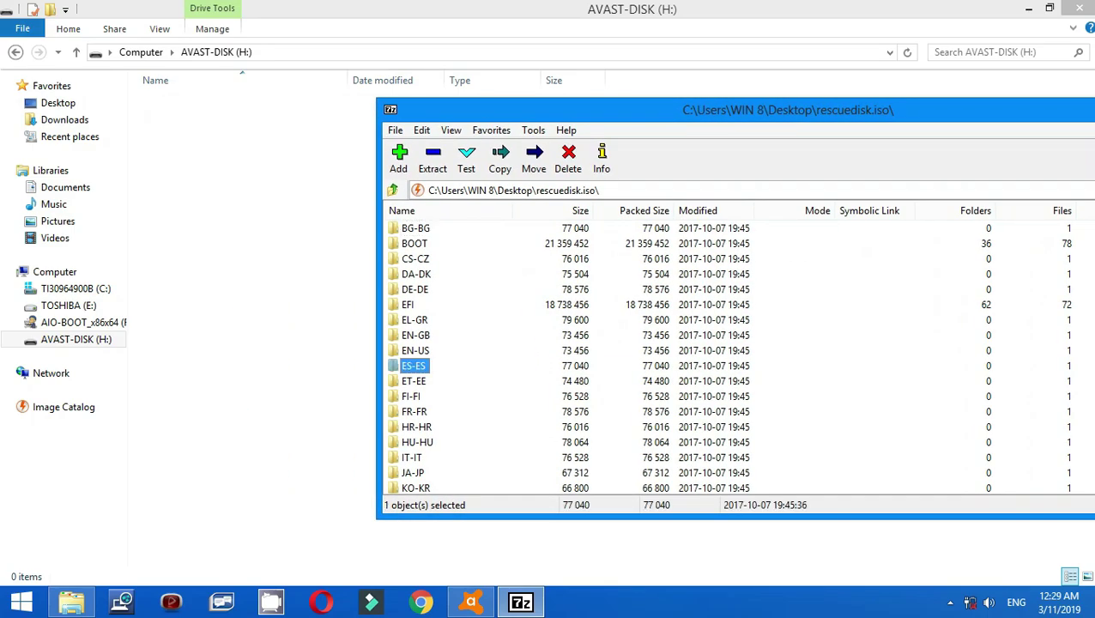
Copy all 41 archive items onto AVAST-DISK (H:) and minimize the copy progress dialog.
{"action": "key", "text": "ctrl+a"}
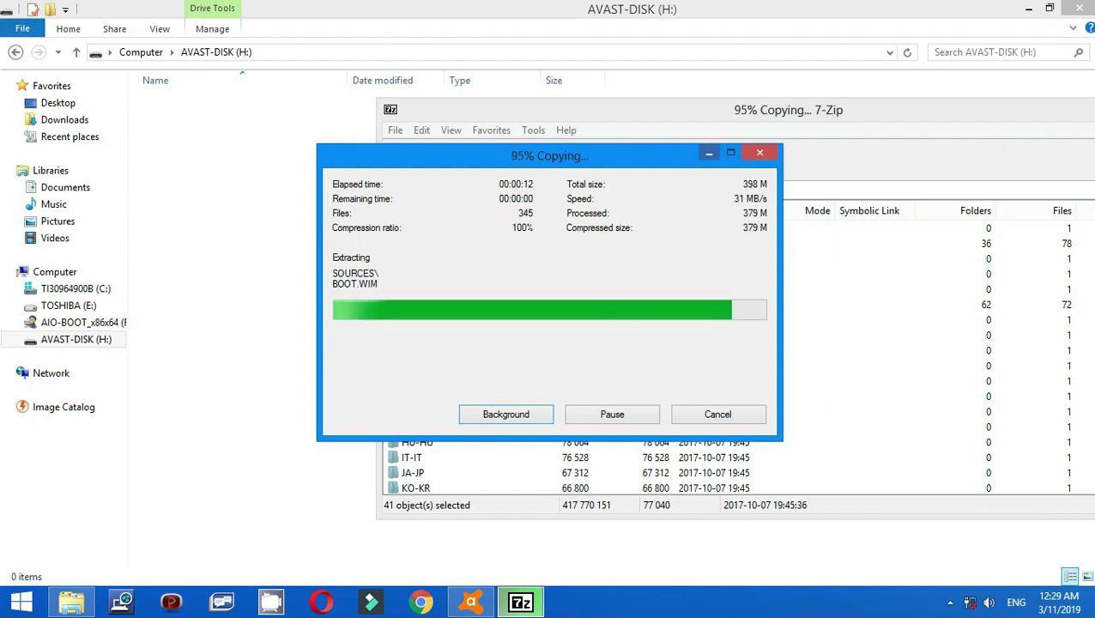
{"action": "key", "text": "alt+Tab"}
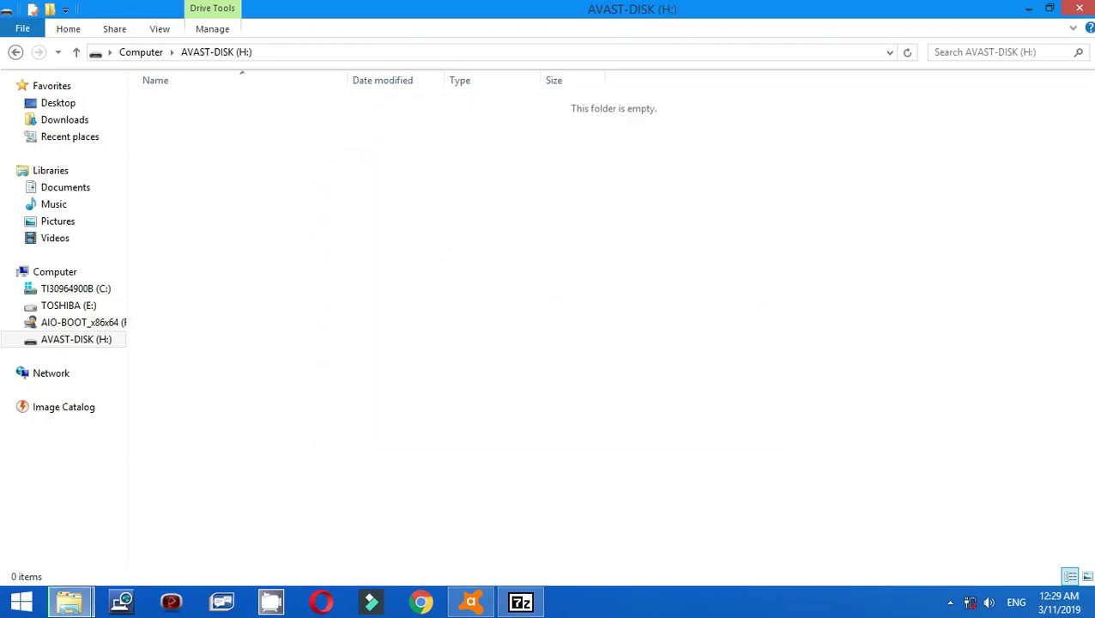
{"action": "mouse_move", "coordinate": [69, 602]}
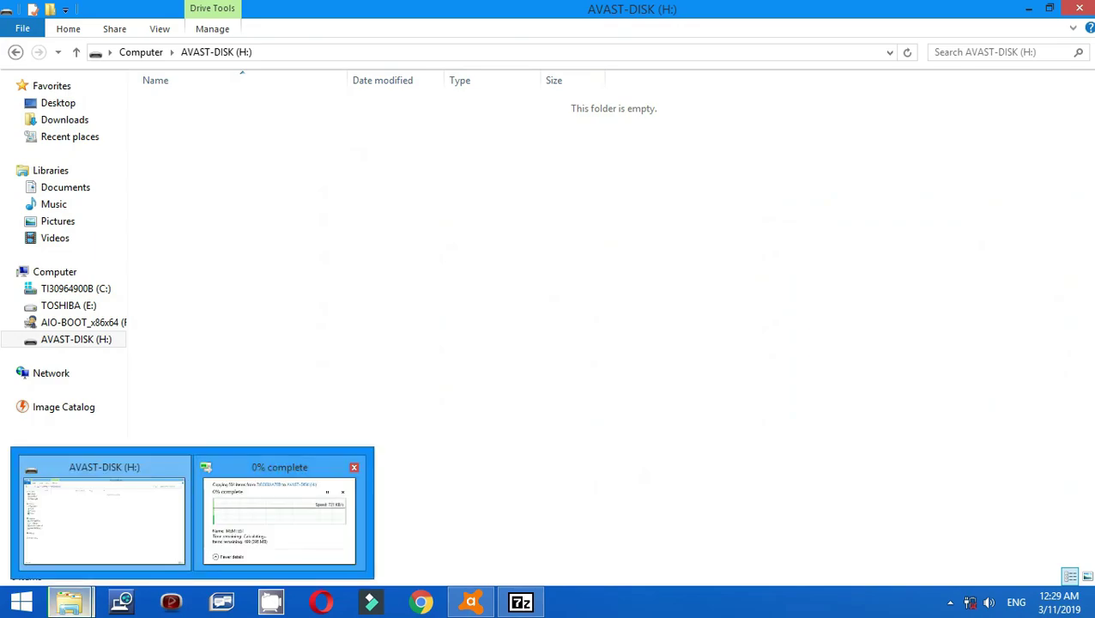
{"action": "left_click", "coordinate": [278, 513]}
{"action": "left_click_drag", "start_coordinate": [323, 84], "coordinate": [540, 148]}
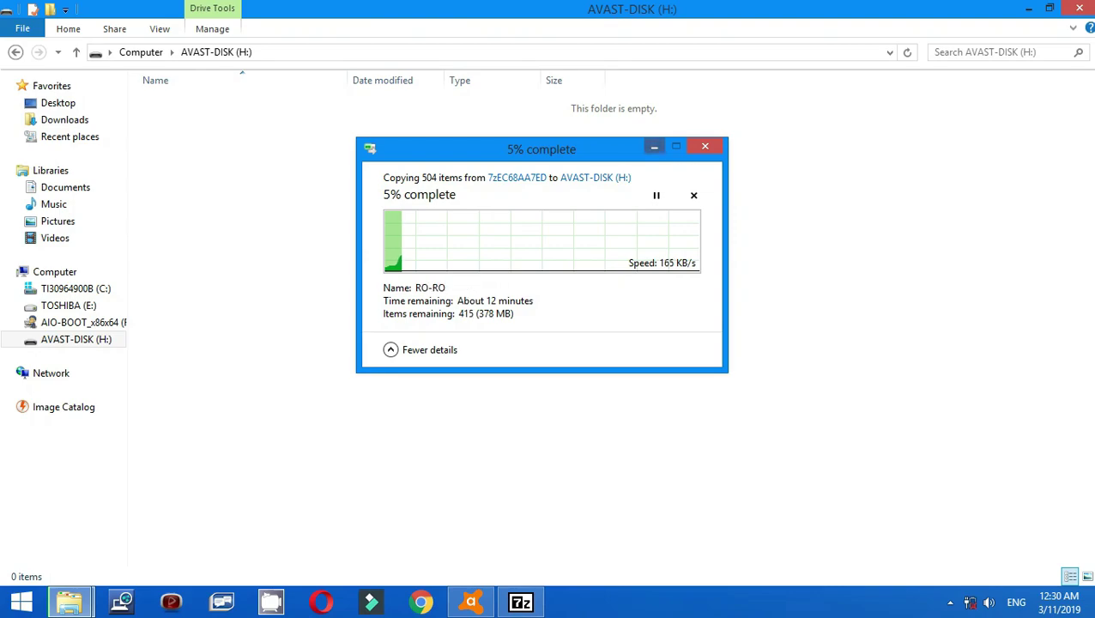
{"action": "left_click", "coordinate": [654, 147]}
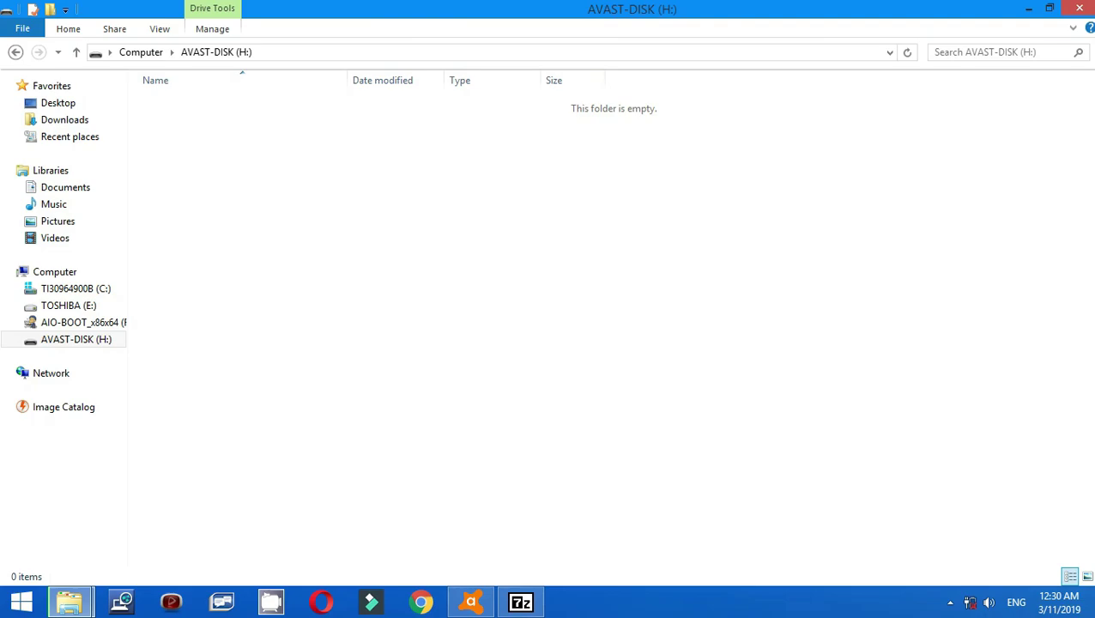
Restore the copy progress dialog and wait for copying to reach 100%.
{"action": "mouse_move", "coordinate": [68, 600]}
{"action": "left_click", "coordinate": [279, 502]}
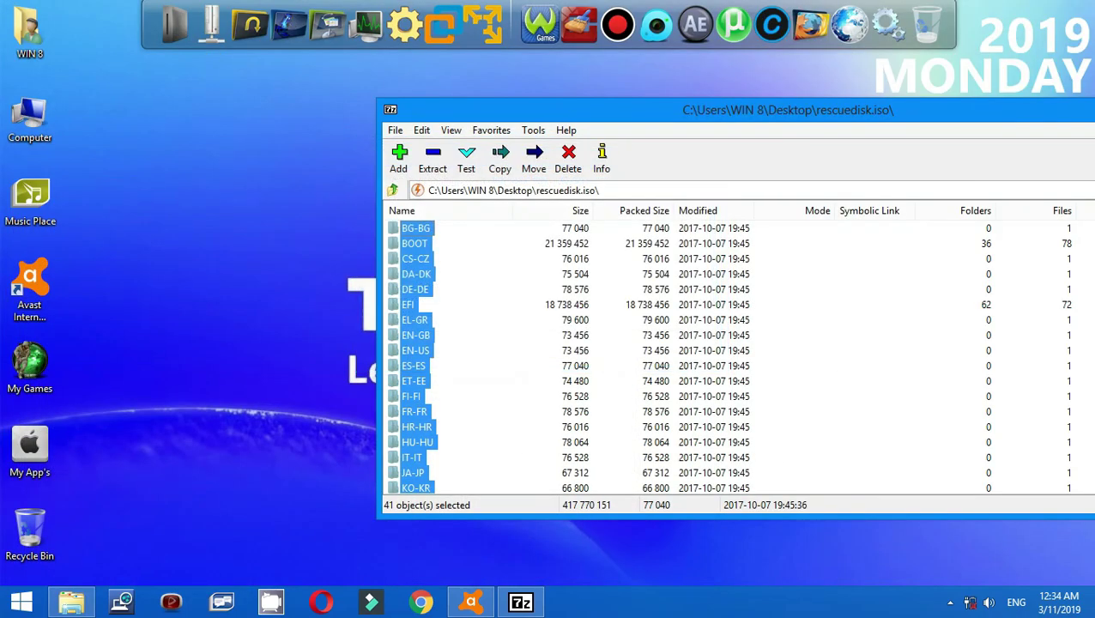
Close the 7-Zip archive and refresh AVAST-DISK (H:) to show the [BOOT] folder.
{"action": "left_click", "coordinate": [416, 227]}
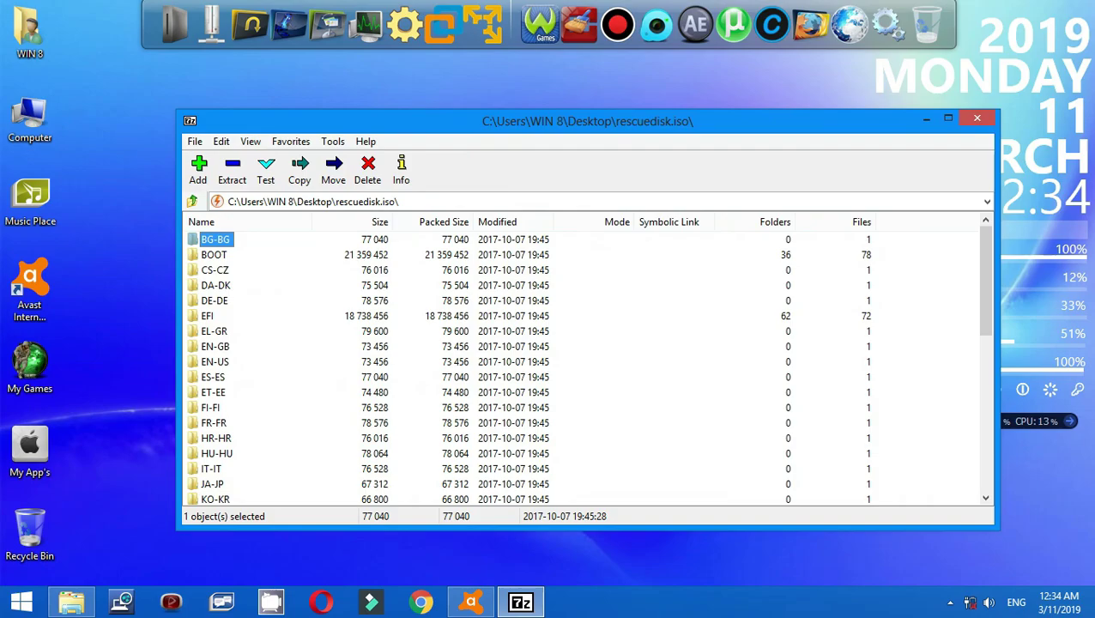
{"action": "key", "text": "alt+F4"}
{"action": "left_click", "coordinate": [71, 601]}
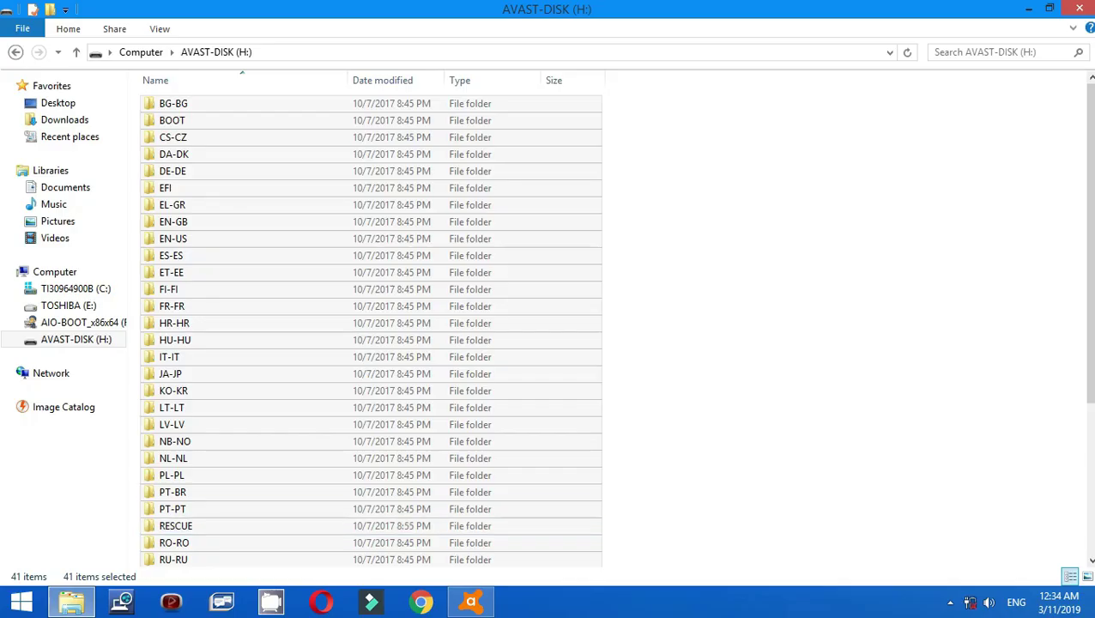
{"action": "right_click", "coordinate": [719, 227]}
{"action": "left_click", "coordinate": [807, 288]}
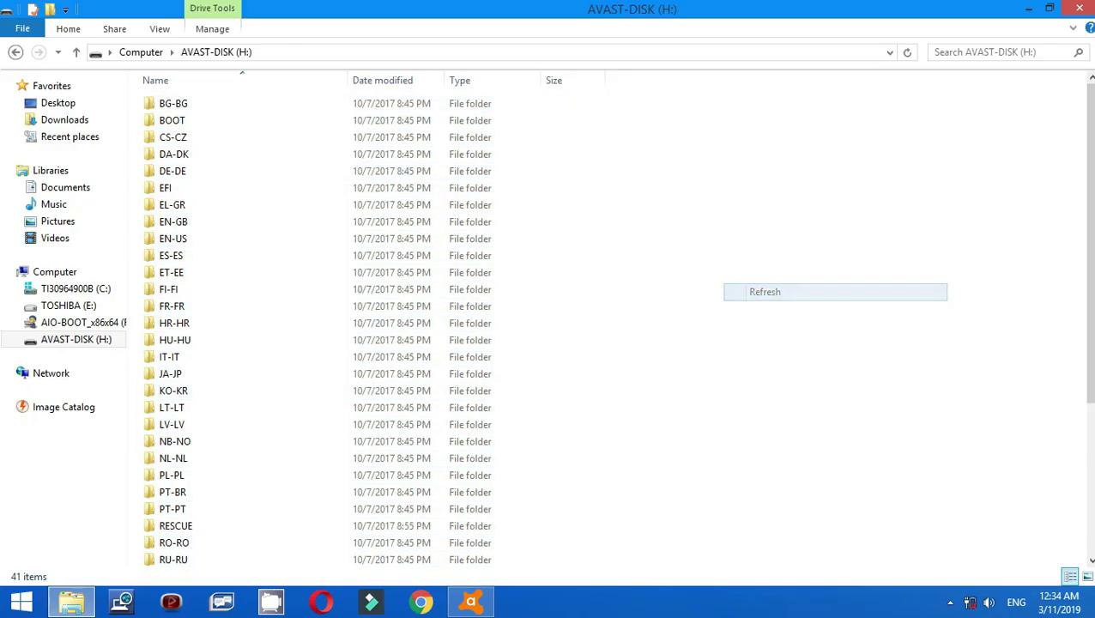
Return to the list of drives and minimize File Explorer to reveal the desktop.
{"action": "scroll", "coordinate": [344, 283], "scroll_direction": "down", "scroll_amount": 4}
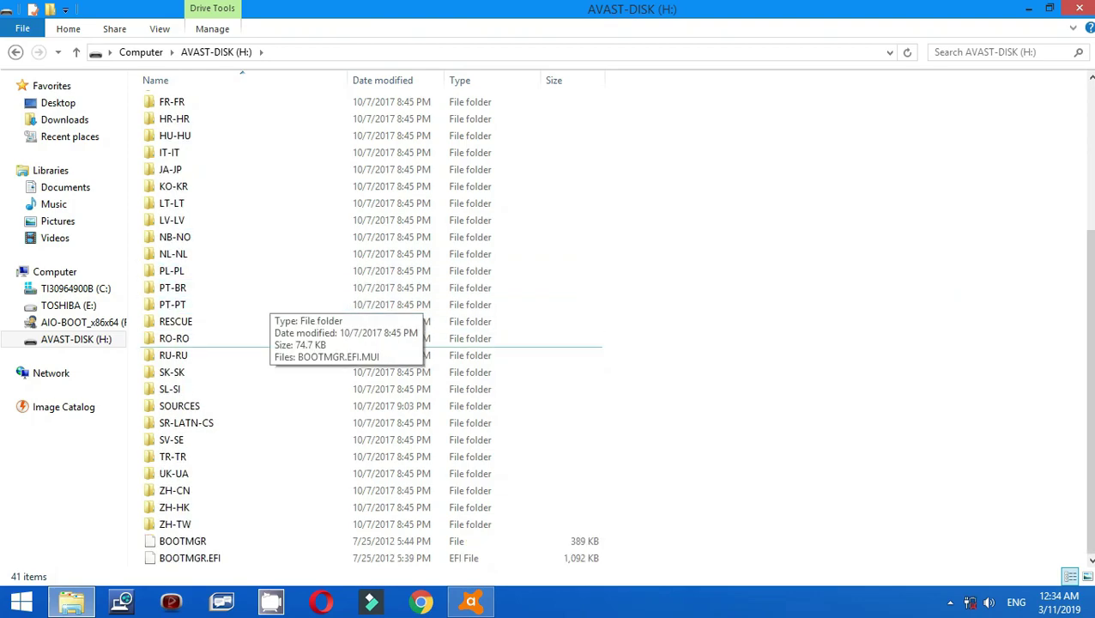
{"action": "scroll", "coordinate": [369, 331], "scroll_direction": "up", "scroll_amount": 5}
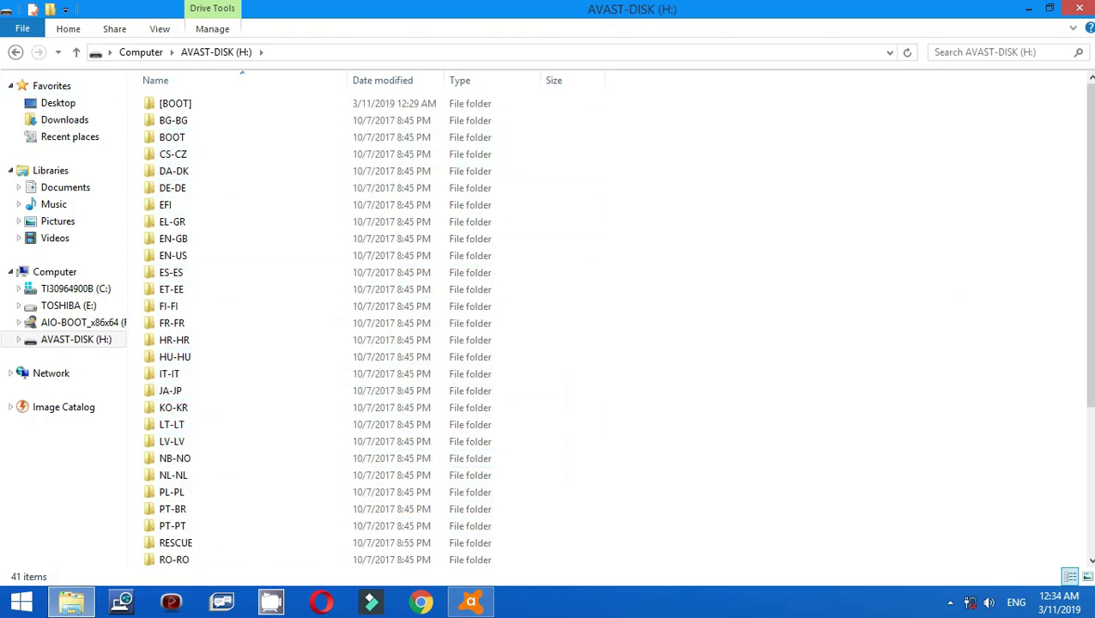
{"action": "left_click", "coordinate": [14, 51]}
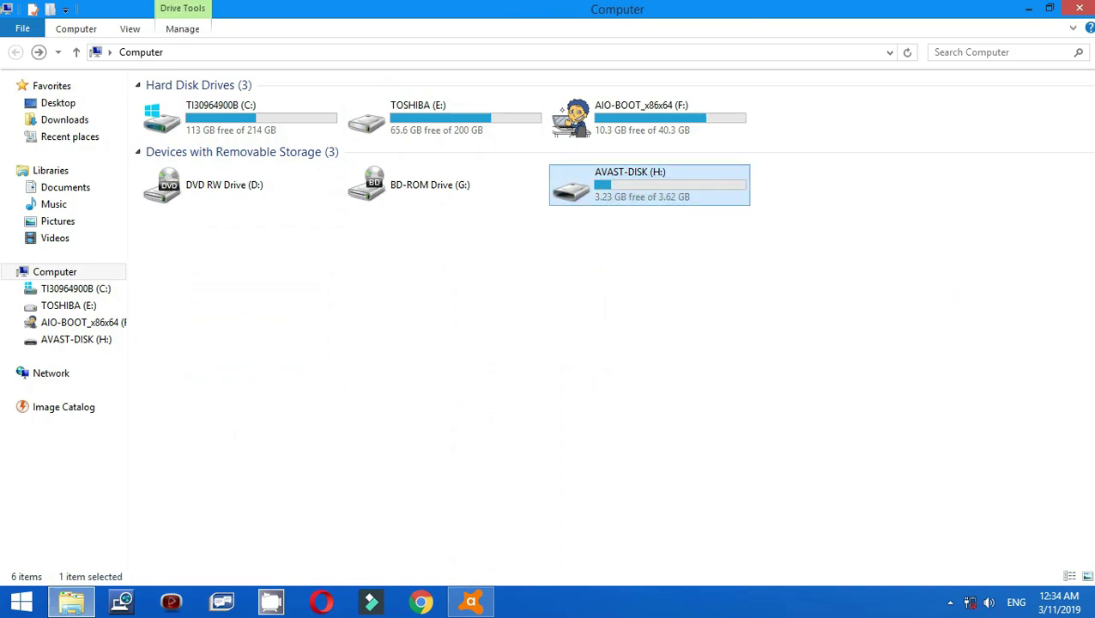
{"action": "left_click", "coordinate": [1027, 8]}
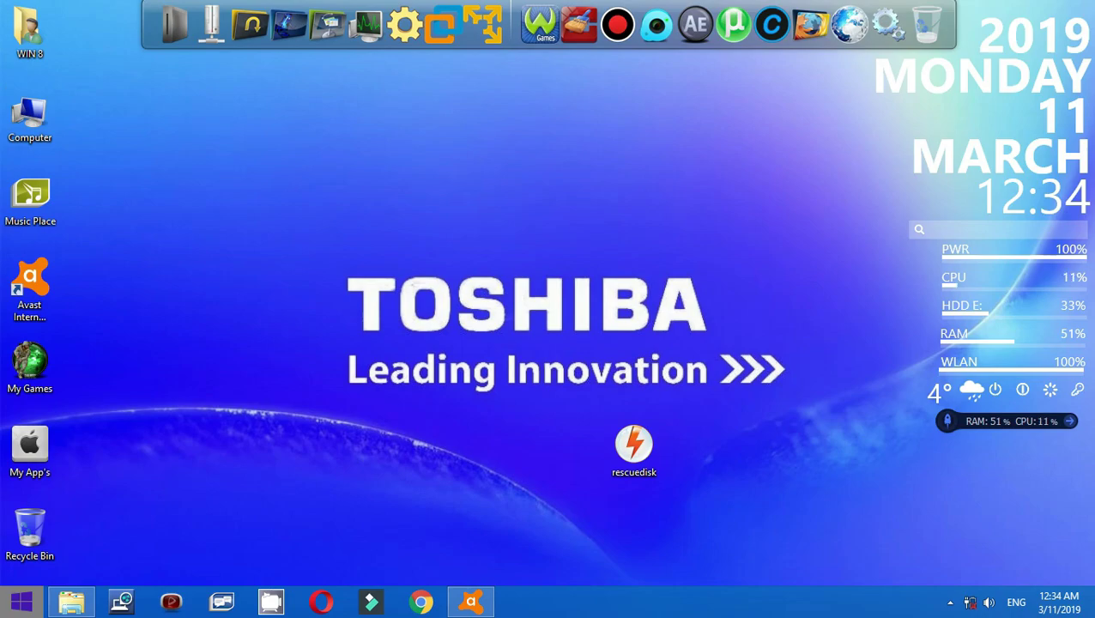
Search the Start menu for 'vm' and launch VMware Workstation Pro.
{"action": "left_click", "coordinate": [21, 601]}
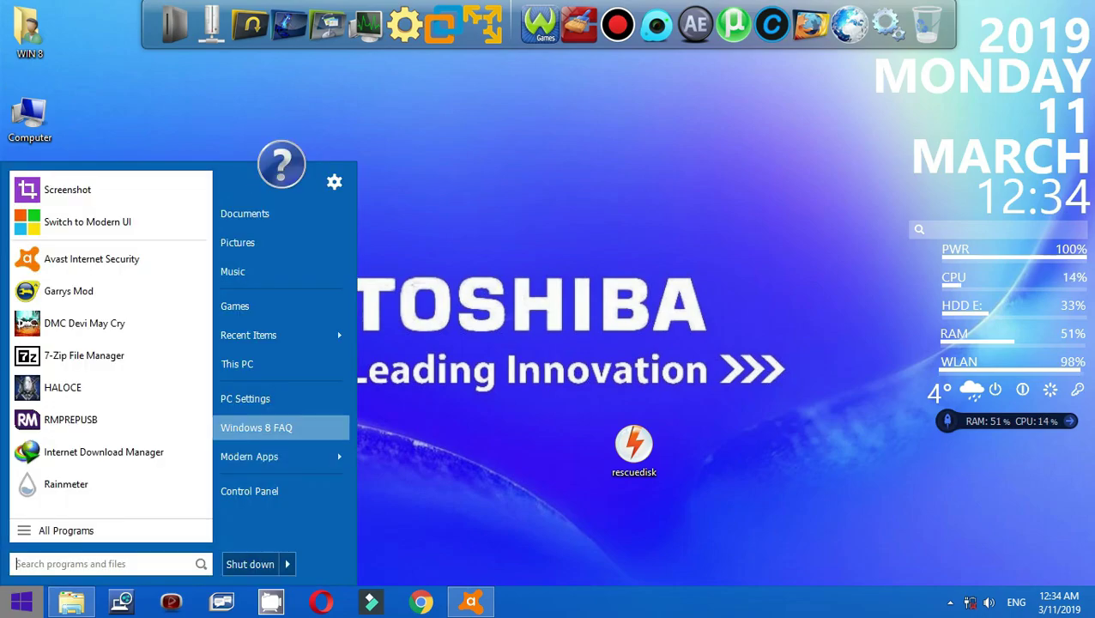
{"action": "type", "text": "v"}
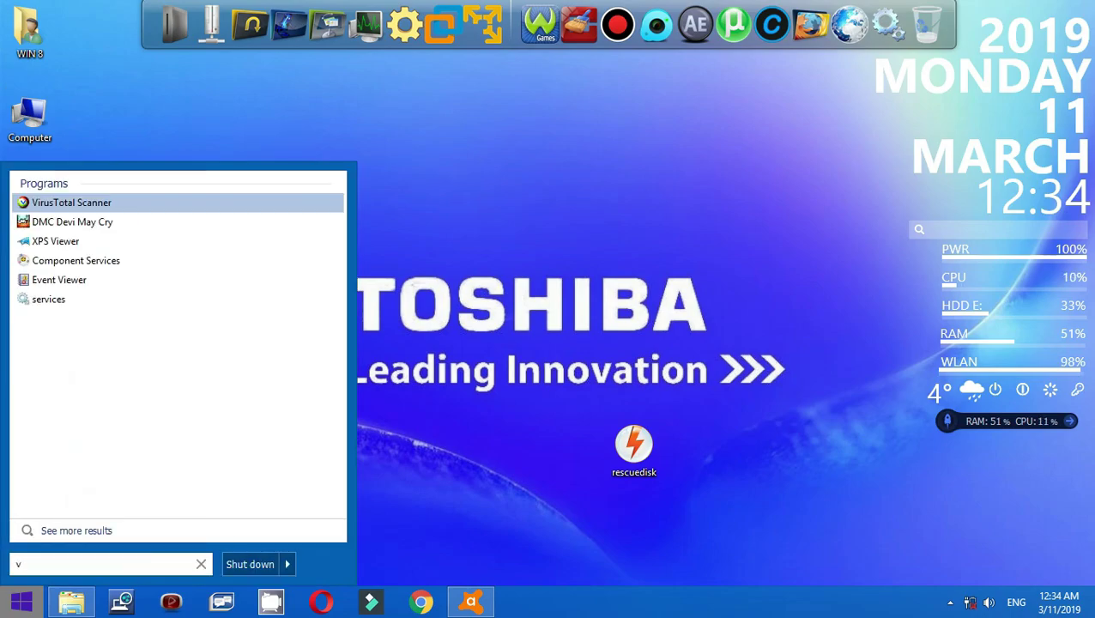
{"action": "type", "text": "m"}
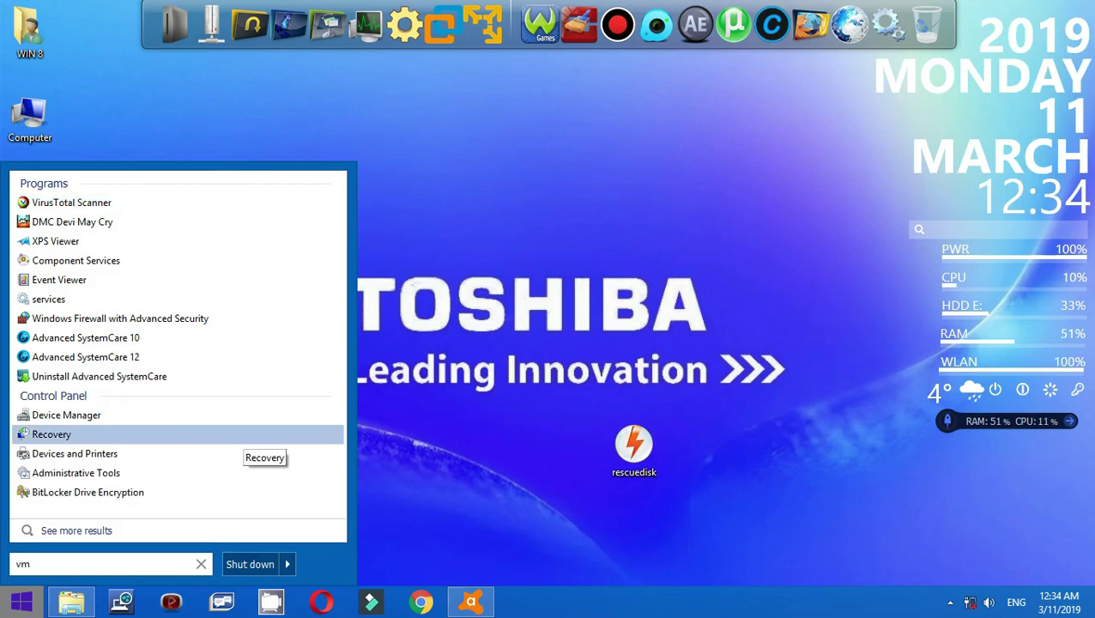
{"action": "key", "text": "Down"}
{"action": "key", "text": "Down"}
{"action": "key", "text": "Down"}
{"action": "key", "text": "Up"}
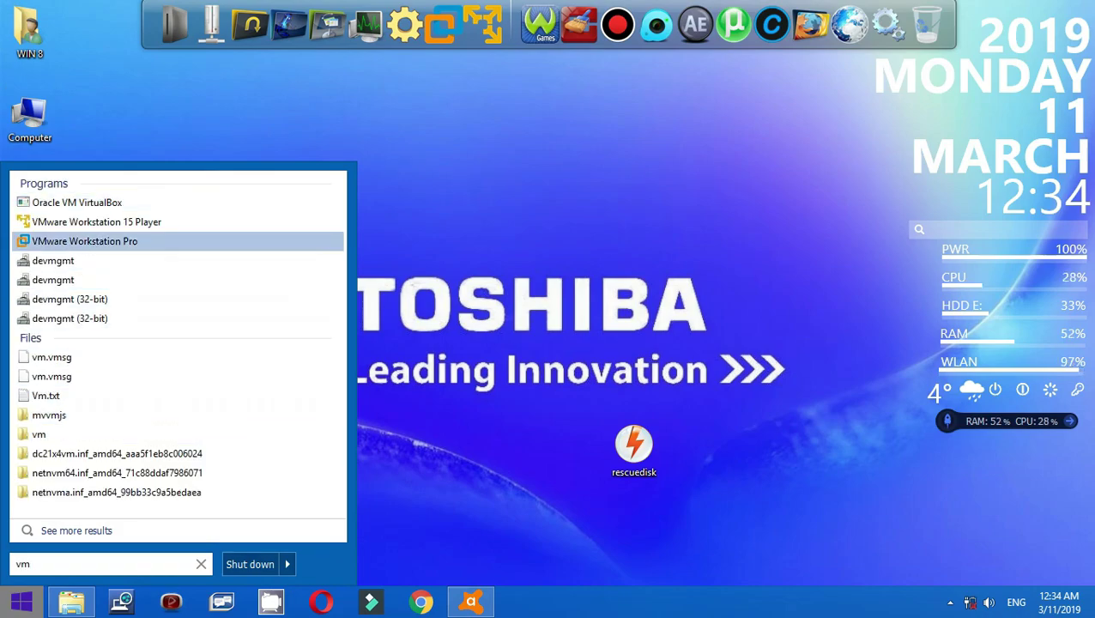
{"action": "key", "text": "Return"}
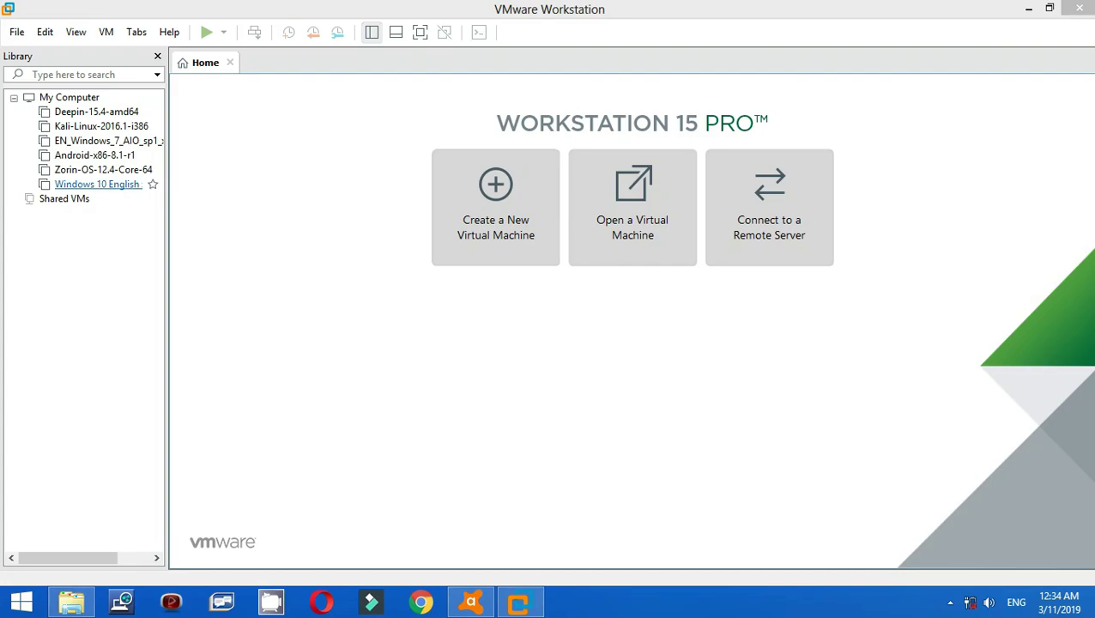
Open the Windows 10 English x32 bit VM's settings at the CD/DVD drive.
{"action": "left_click", "coordinate": [97, 184]}
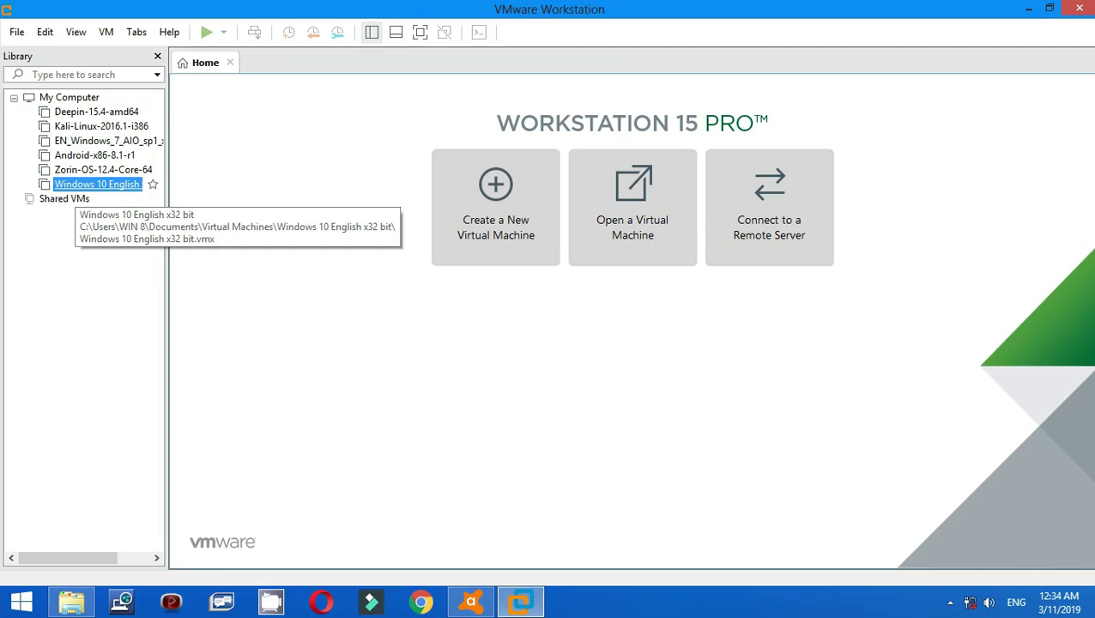
{"action": "double_click", "coordinate": [97, 184]}
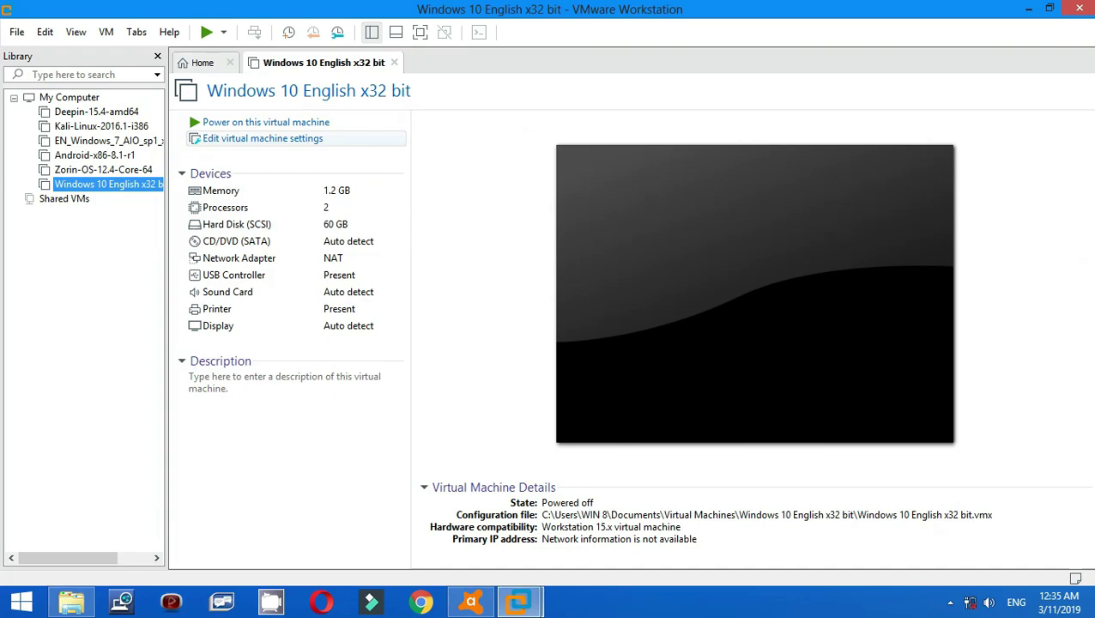
{"action": "left_click", "coordinate": [262, 138]}
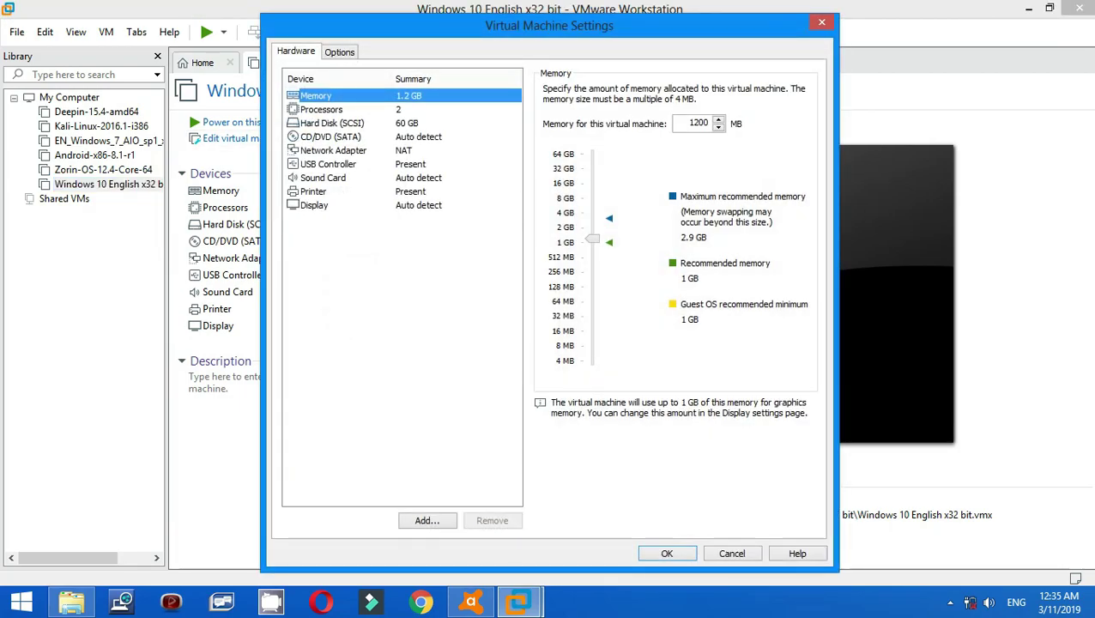
{"action": "left_click", "coordinate": [321, 109]}
{"action": "left_click", "coordinate": [332, 122]}
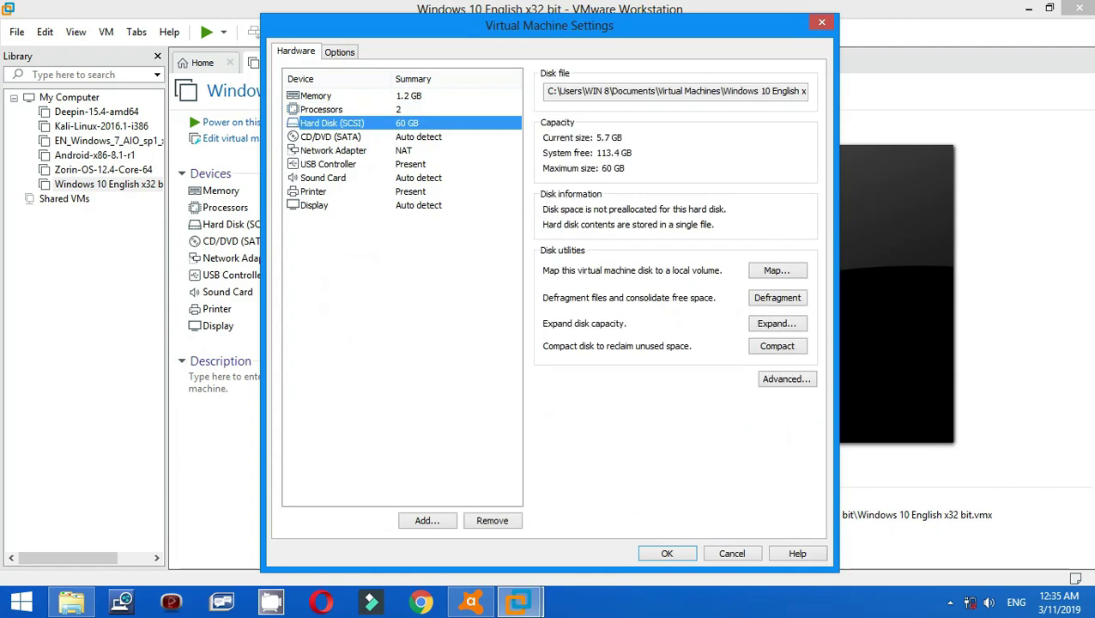
{"action": "left_click", "coordinate": [331, 137]}
Set the CD/DVD drive to use the ISO image Desktop\rescuedisk.iso.
{"action": "left_click", "coordinate": [548, 187]}
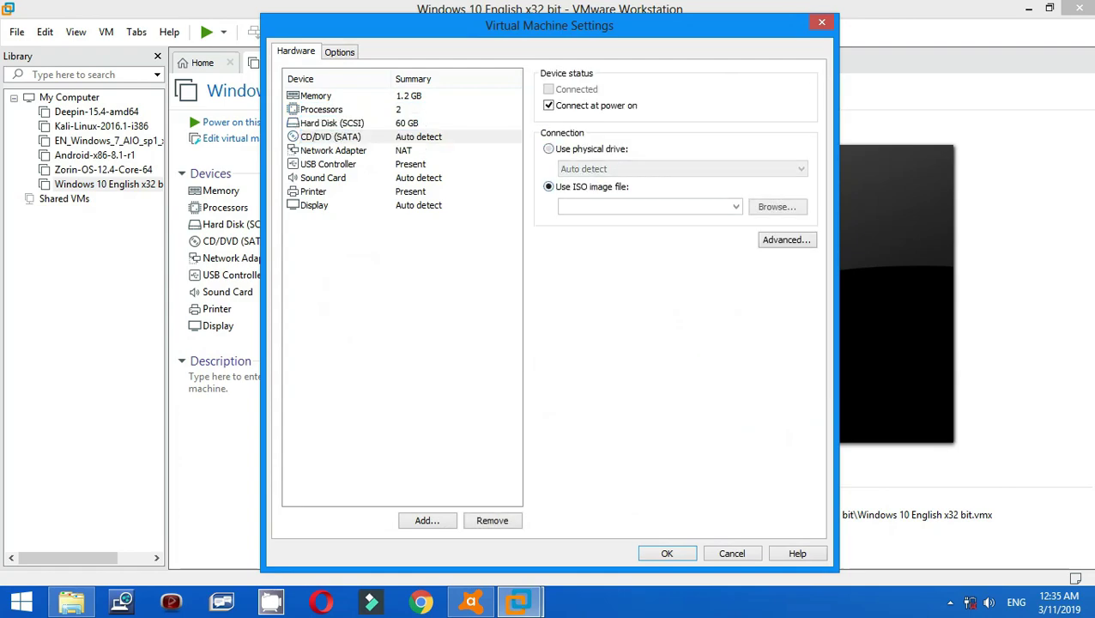
{"action": "left_click", "coordinate": [776, 207]}
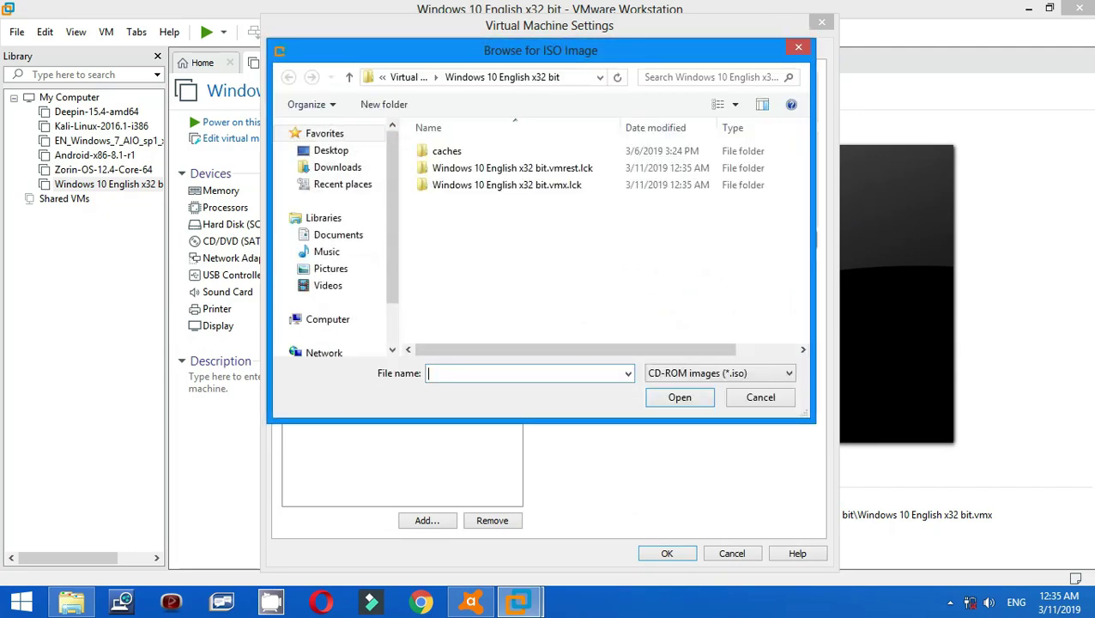
{"action": "left_click", "coordinate": [330, 150]}
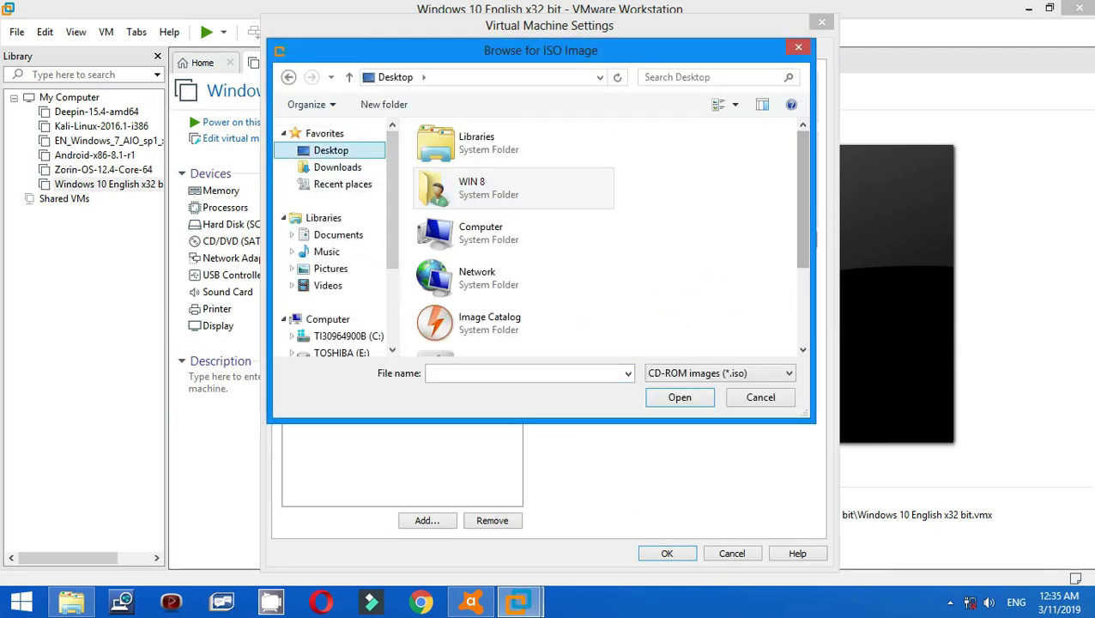
{"action": "scroll", "coordinate": [514, 188], "scroll_direction": "down", "scroll_amount": 3}
{"action": "left_click", "coordinate": [513, 334]}
{"action": "key", "text": "Return"}
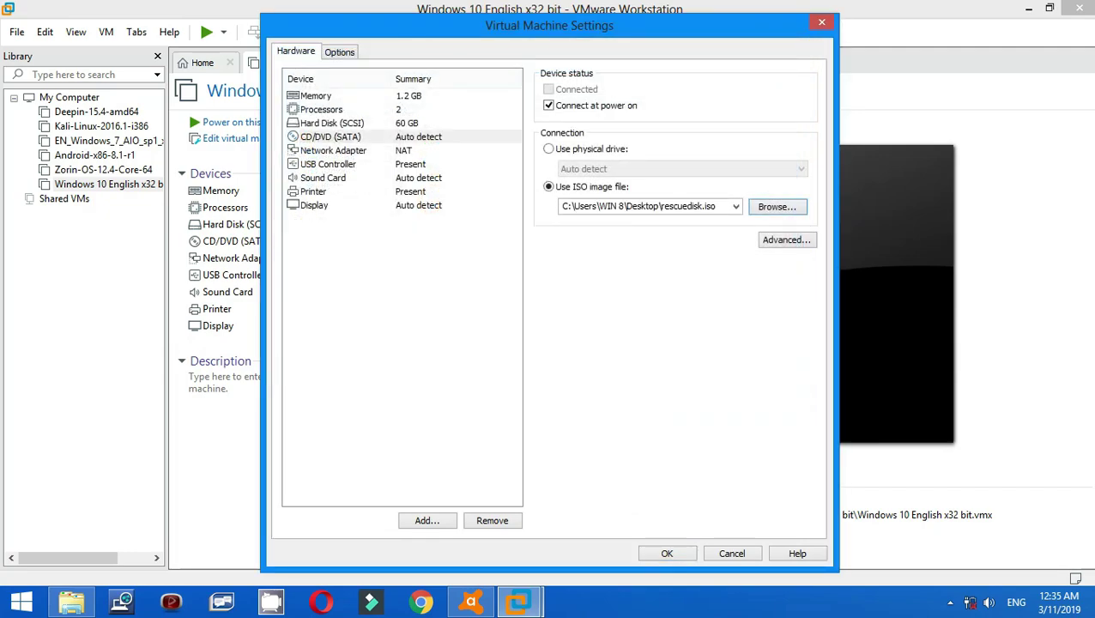
Save the VM settings and show the power menu beside the green Play button.
{"action": "key", "text": "Return"}
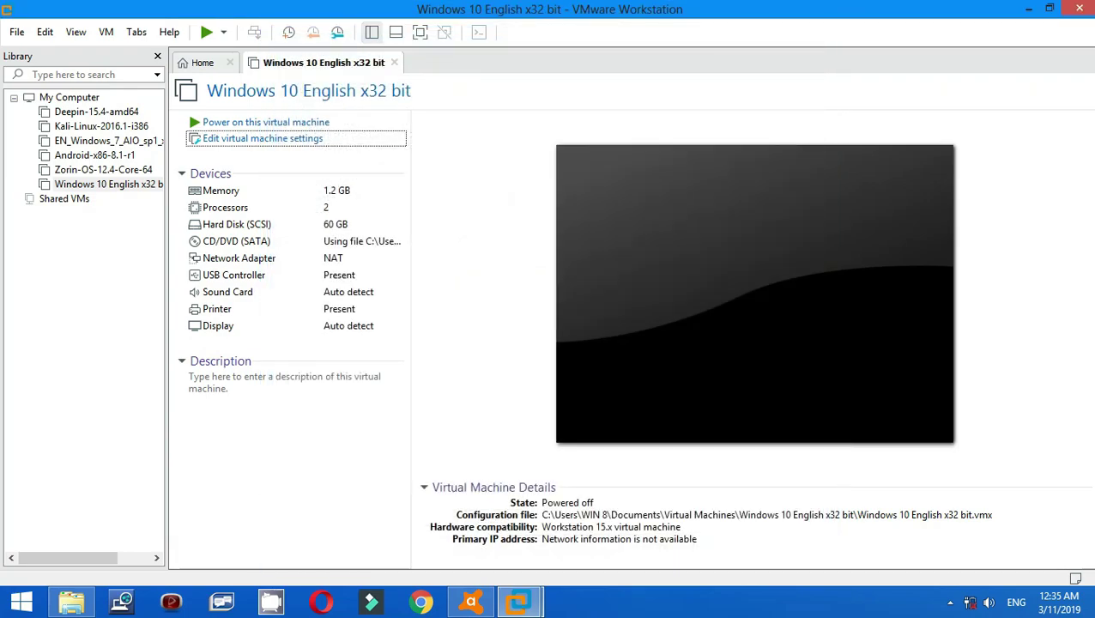
{"action": "left_click", "coordinate": [170, 32]}
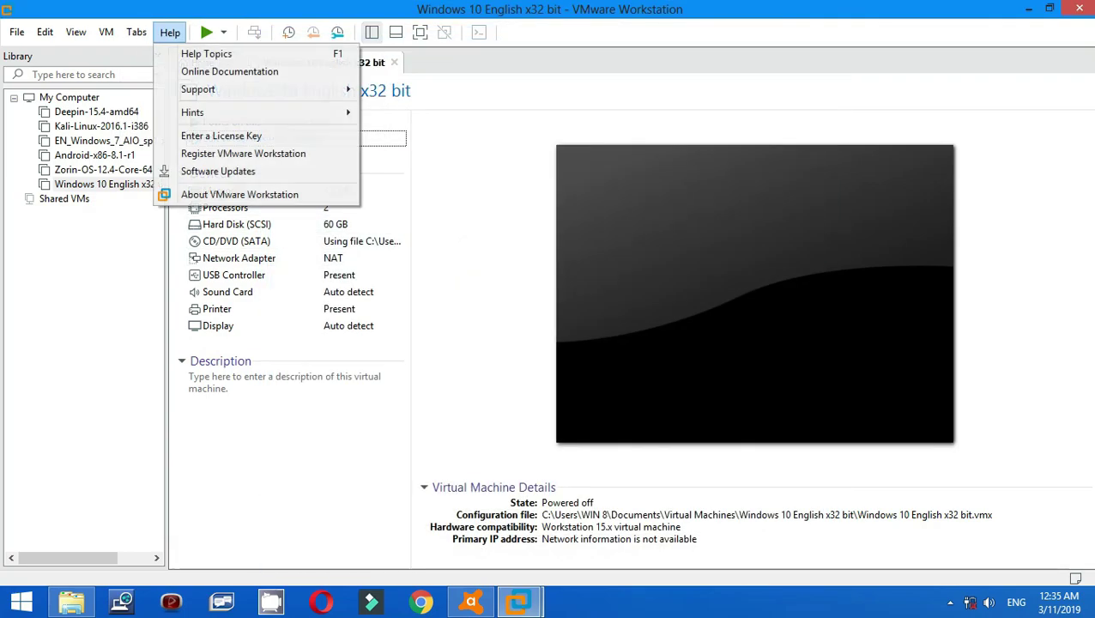
{"action": "left_click", "coordinate": [223, 32]}
{"action": "left_click", "coordinate": [223, 32]}
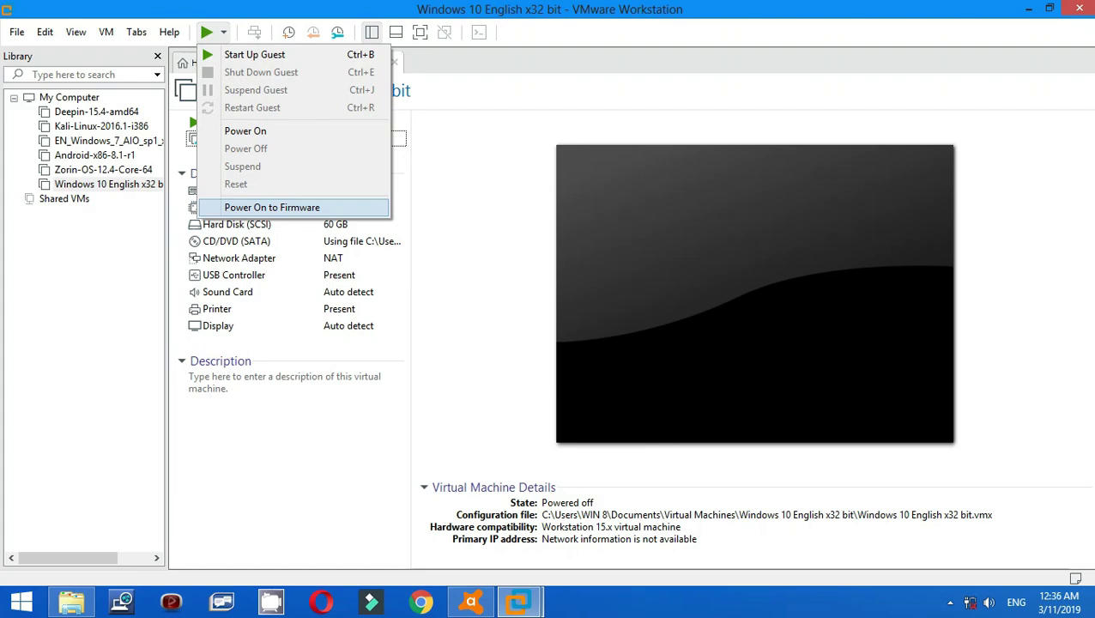
Start the Windows 10 English x32 bit VM full screen and enter PhoenixBIOS Setup with F2.
{"action": "key", "text": "Return"}
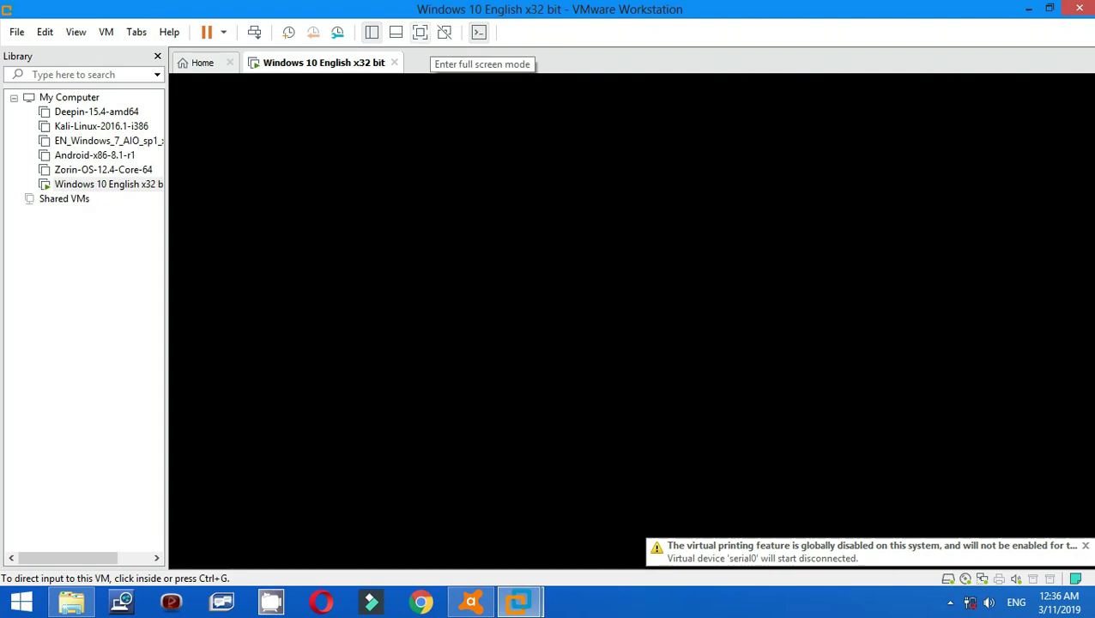
{"action": "left_click", "coordinate": [420, 32]}
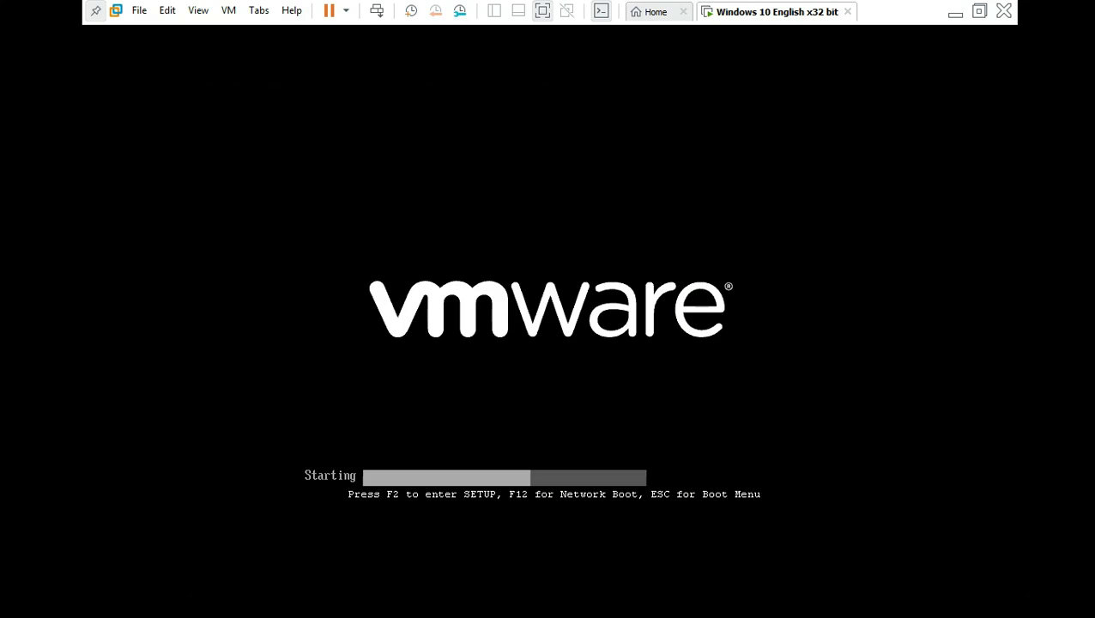
{"action": "key", "text": "XF86MonBrightnessDown"}
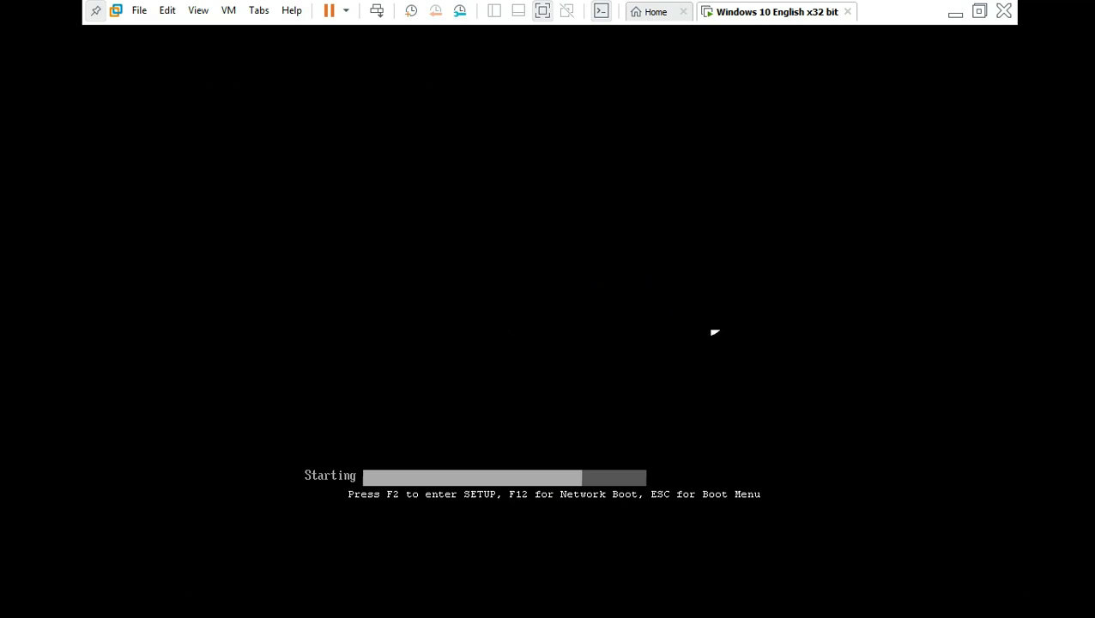
{"action": "key", "text": "F2"}
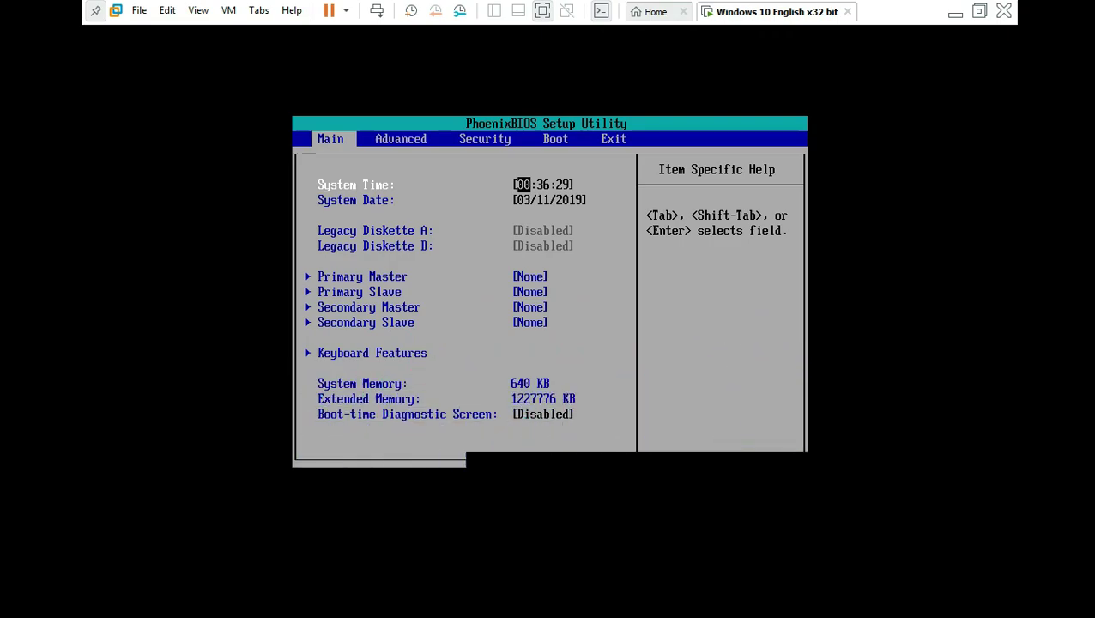
On the BIOS Boot page, move Hard Drive below CD-ROM Drive in the boot order.
{"action": "key", "text": "Right"}
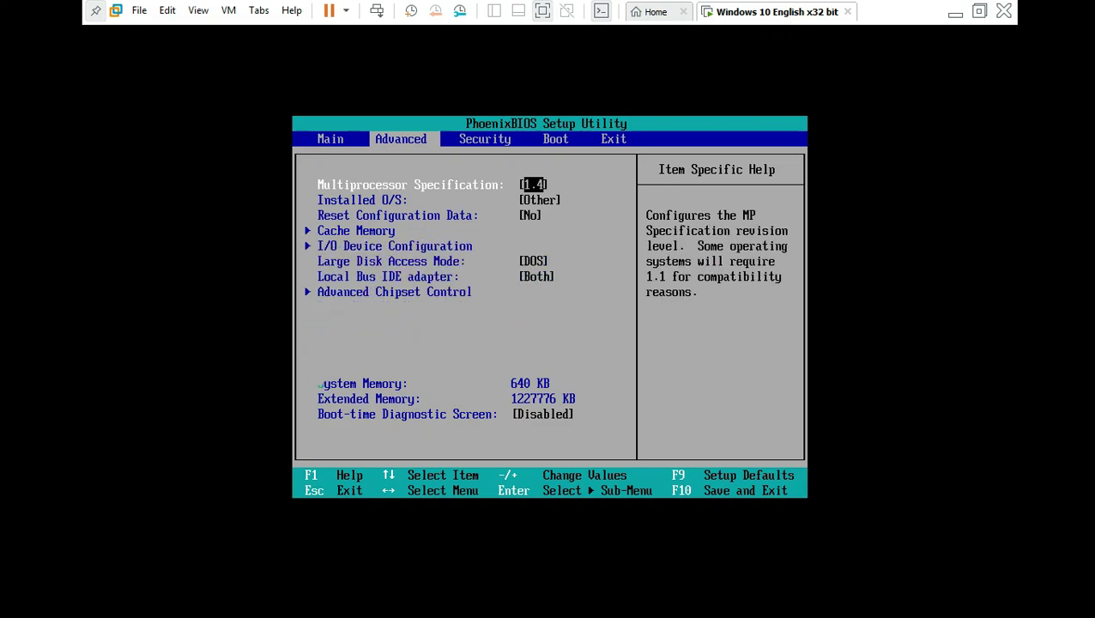
{"action": "key", "text": "Right"}
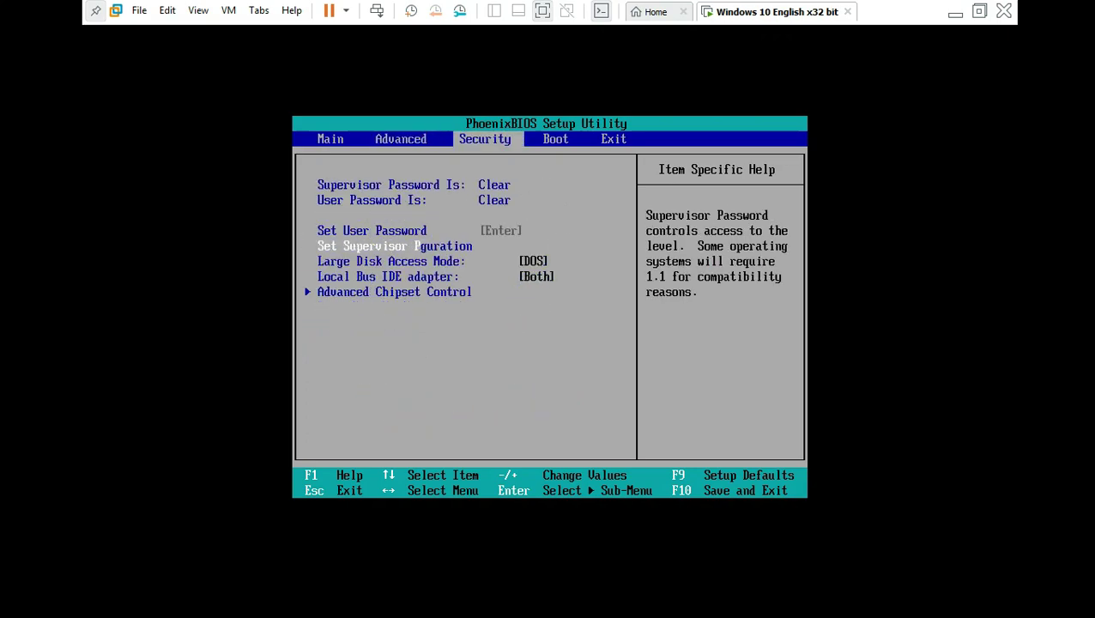
{"action": "key", "text": "Right"}
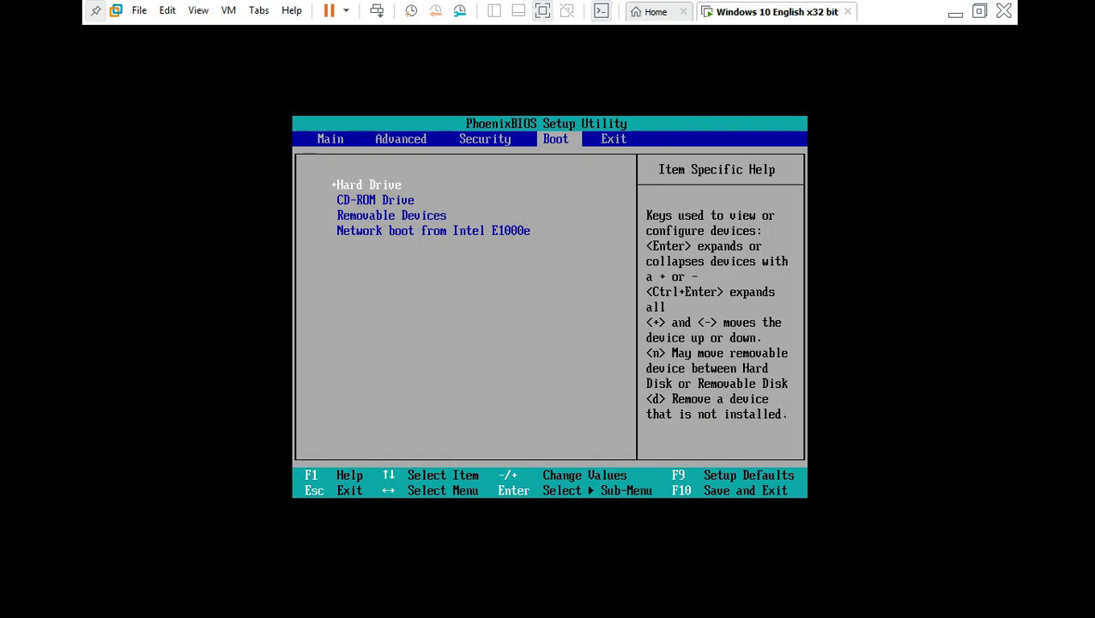
{"action": "key", "text": "minus"}
Exit BIOS setup saving changes and confirm Yes to reboot the VM.
{"action": "key", "text": "Right"}
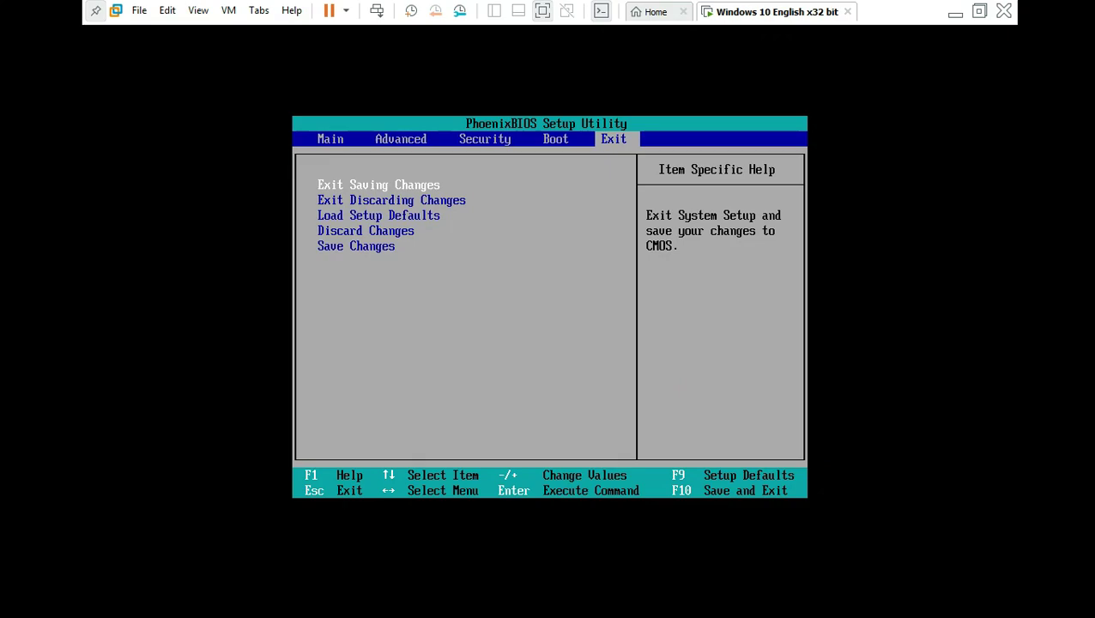
{"action": "key", "text": "Return"}
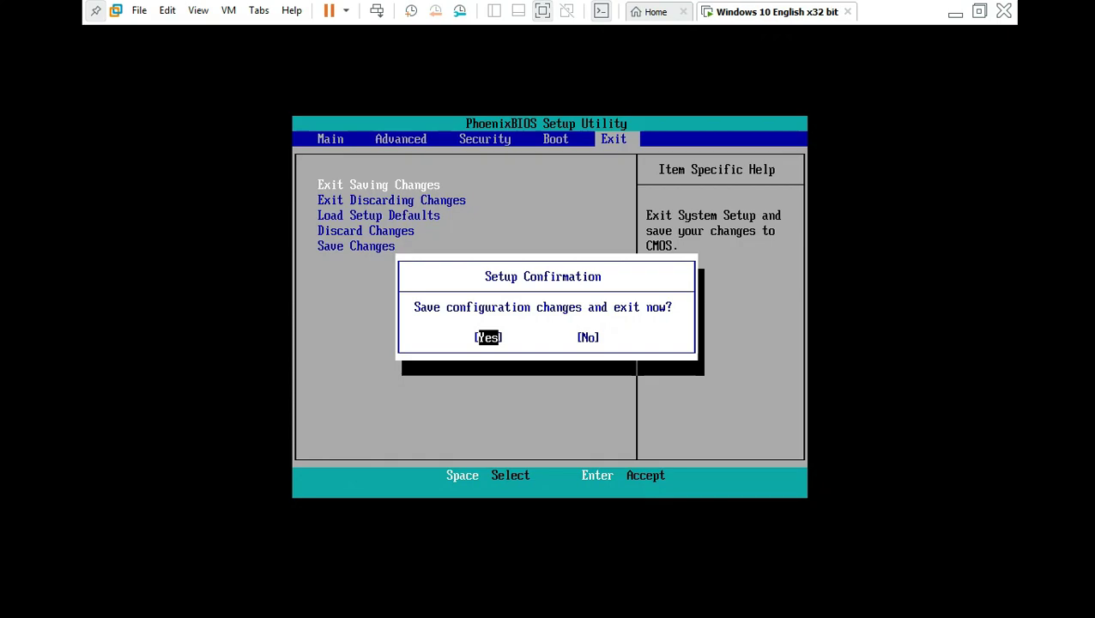
{"action": "key", "text": "Return"}
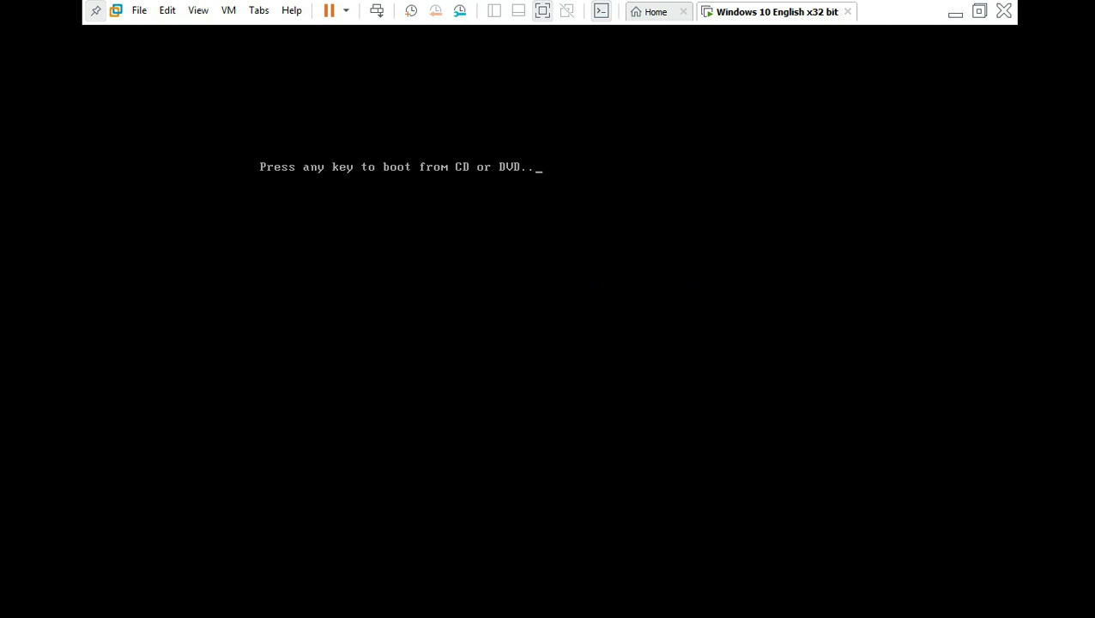
Press a key at the prompt to boot the VM from the Avast rescue CD.
{"action": "key", "text": "Return"}
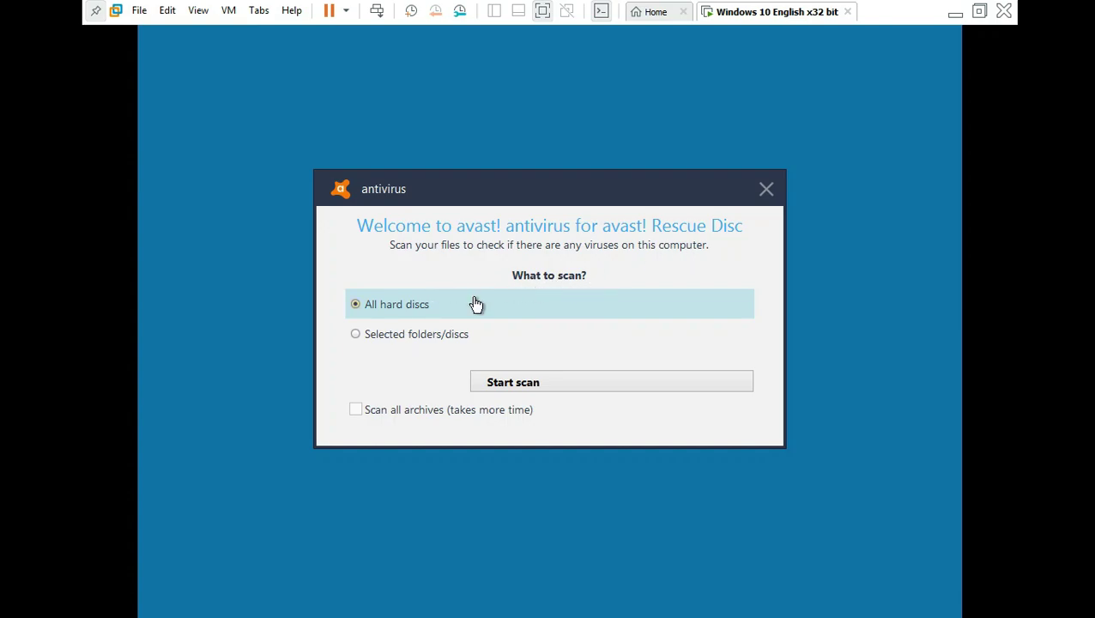
{"action": "left_click", "coordinate": [384, 337]}
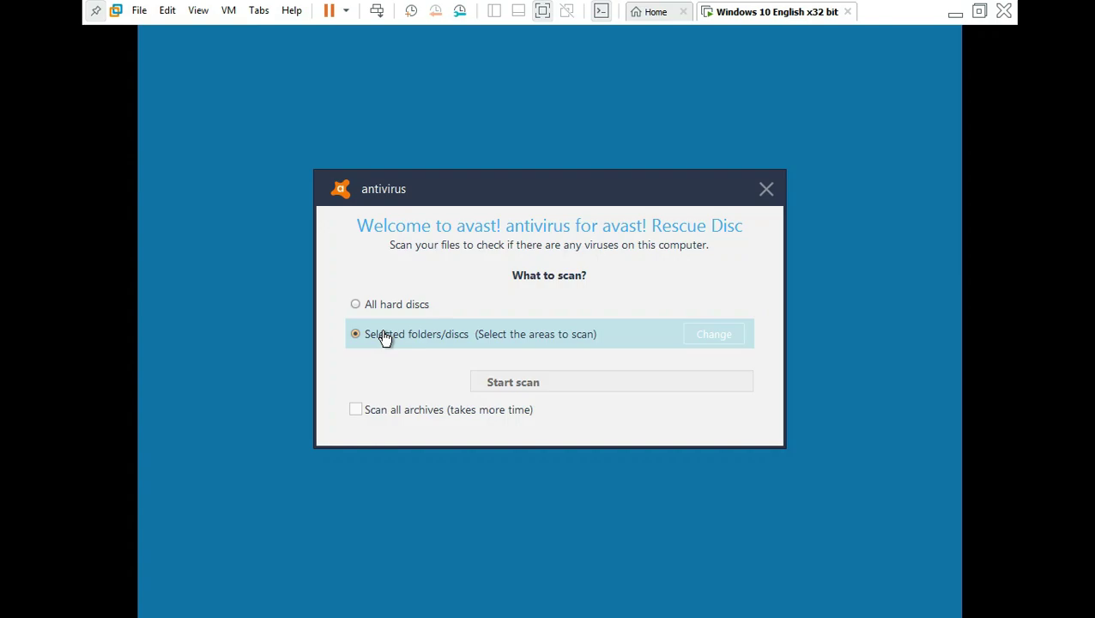
{"action": "left_click", "coordinate": [713, 341]}
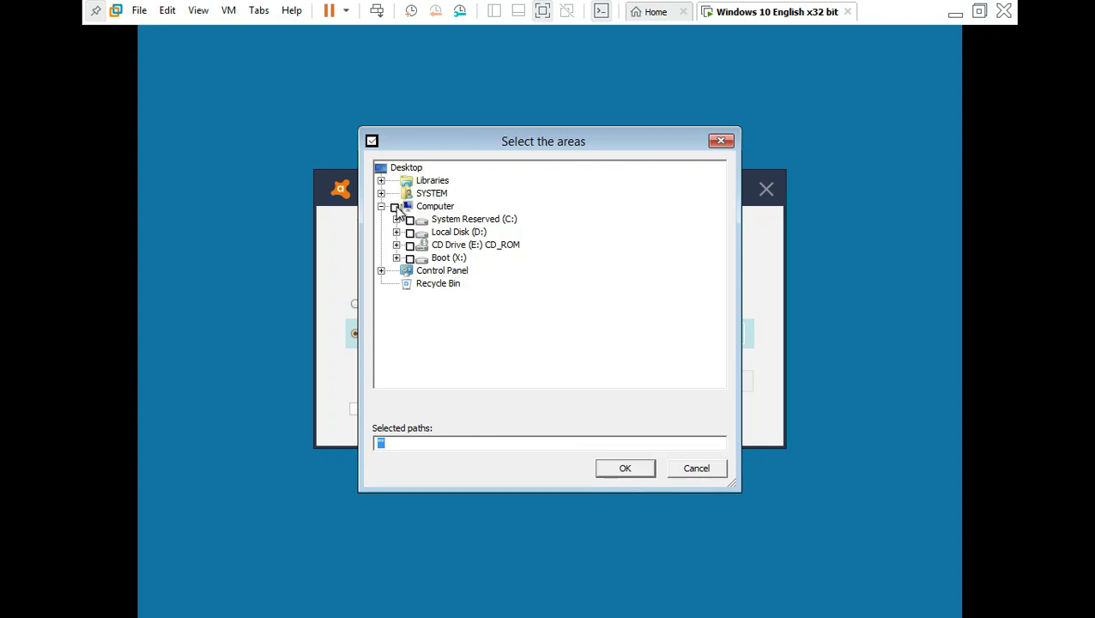
{"action": "left_click", "coordinate": [396, 208]}
{"action": "left_click", "coordinate": [419, 449]}
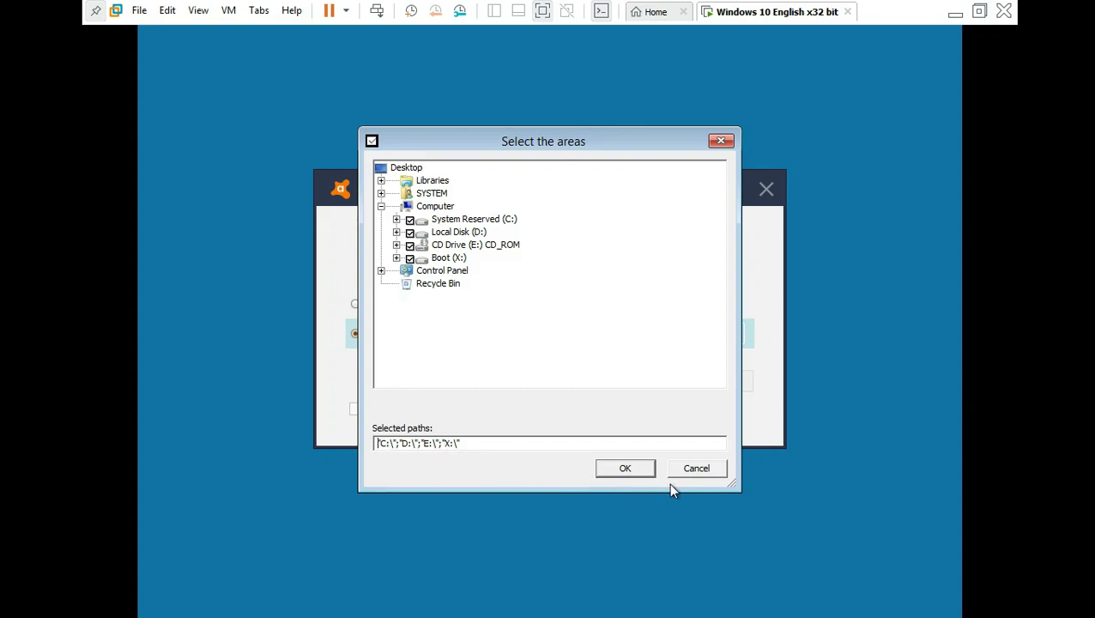
{"action": "left_click", "coordinate": [689, 474]}
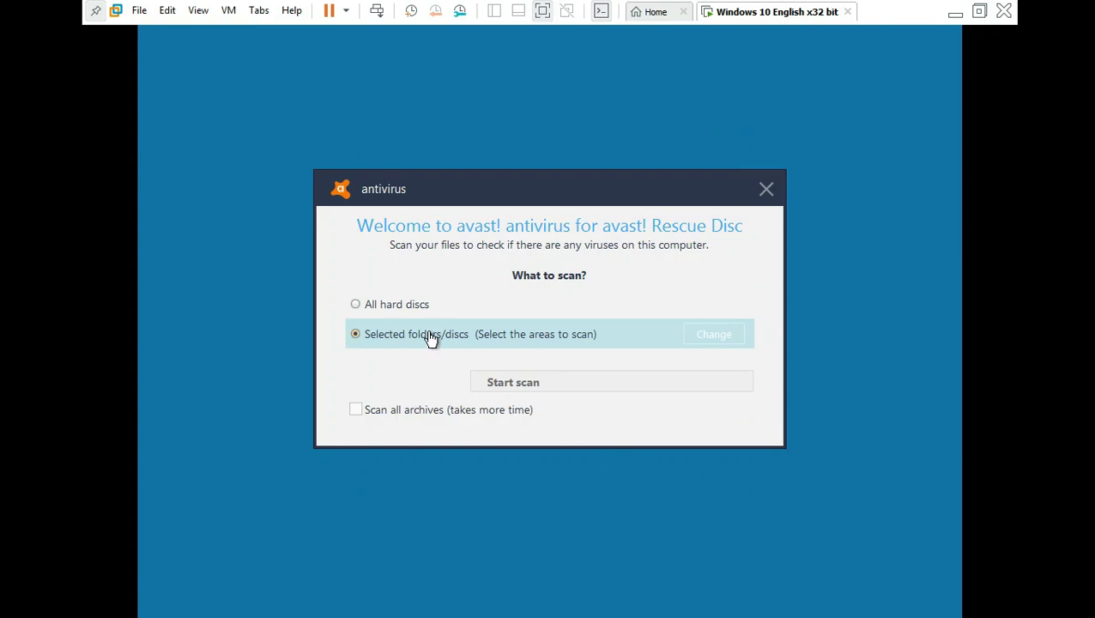
{"action": "left_click", "coordinate": [705, 339]}
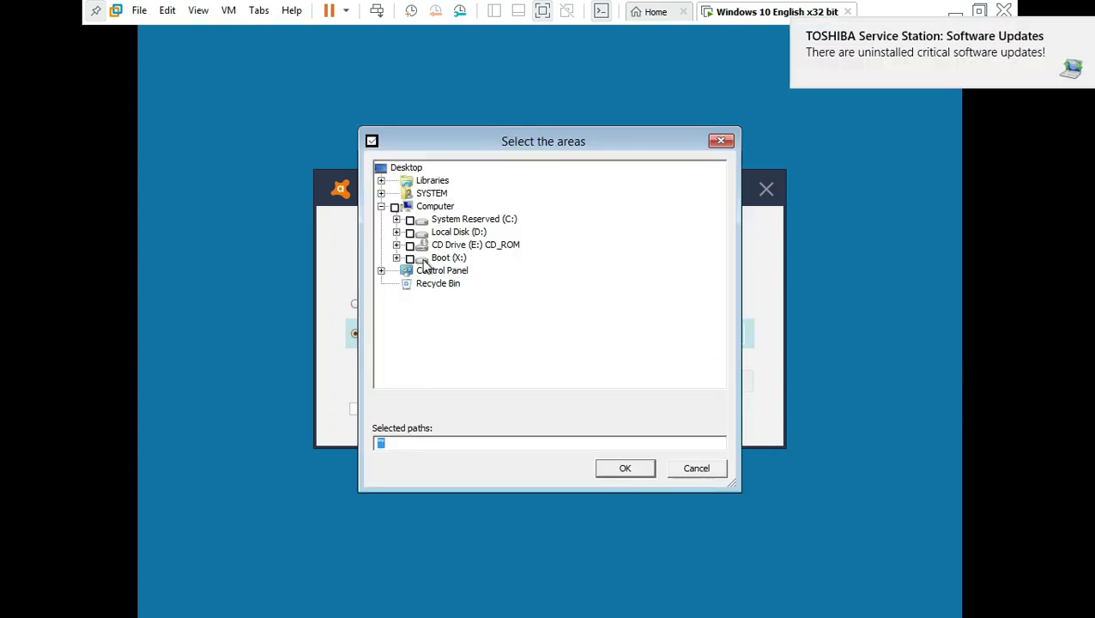
{"action": "left_click", "coordinate": [410, 246]}
{"action": "left_click", "coordinate": [410, 246]}
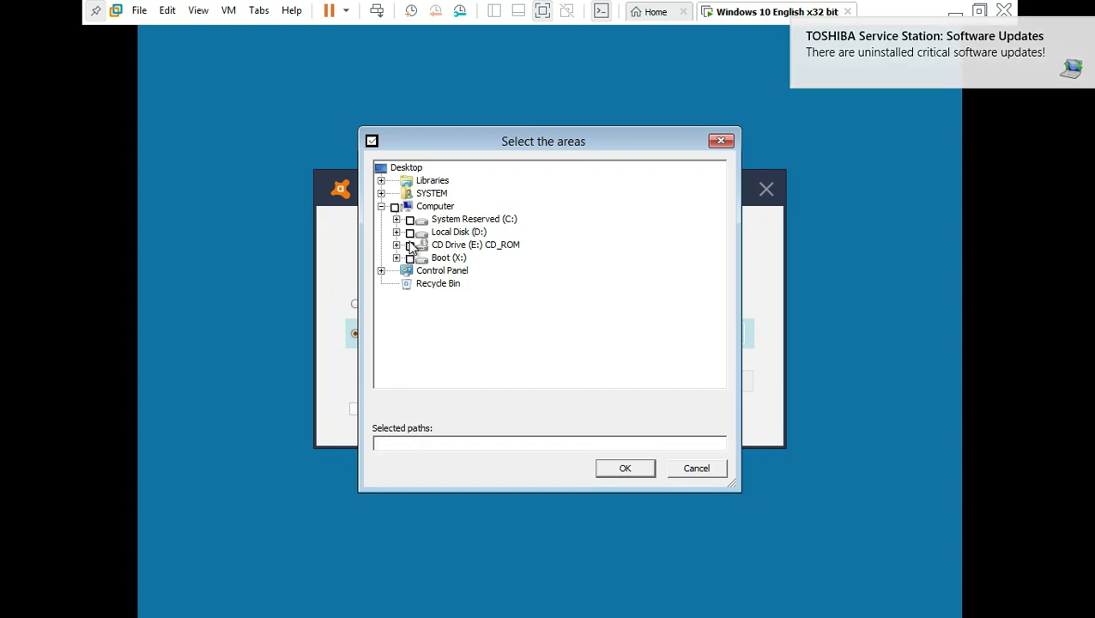
{"action": "left_click", "coordinate": [410, 233]}
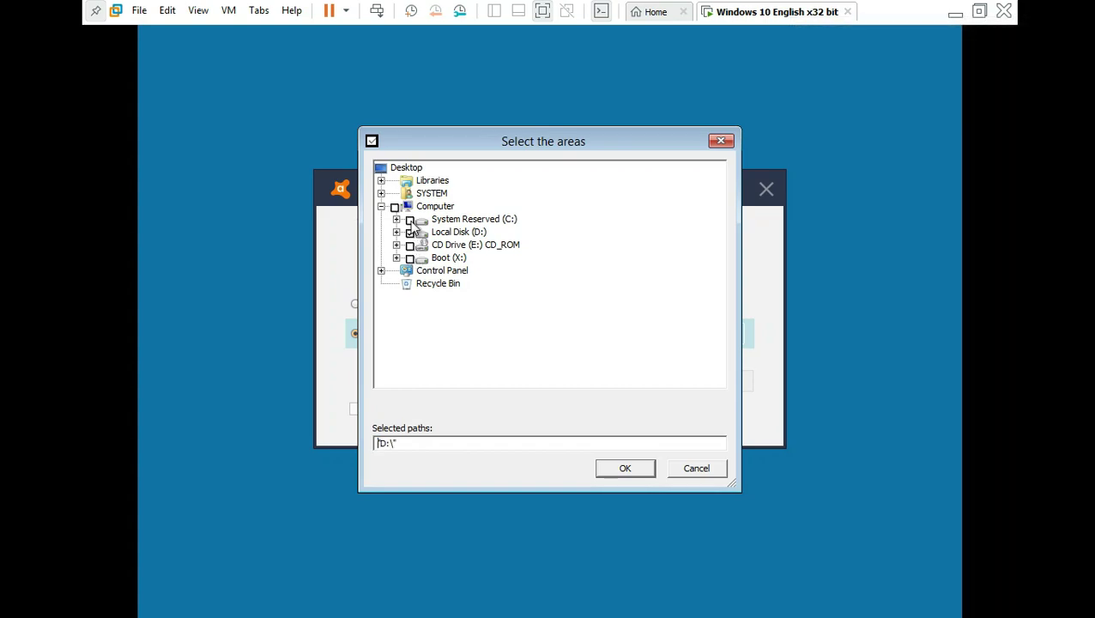
{"action": "left_click", "coordinate": [410, 220]}
{"action": "left_click", "coordinate": [697, 466]}
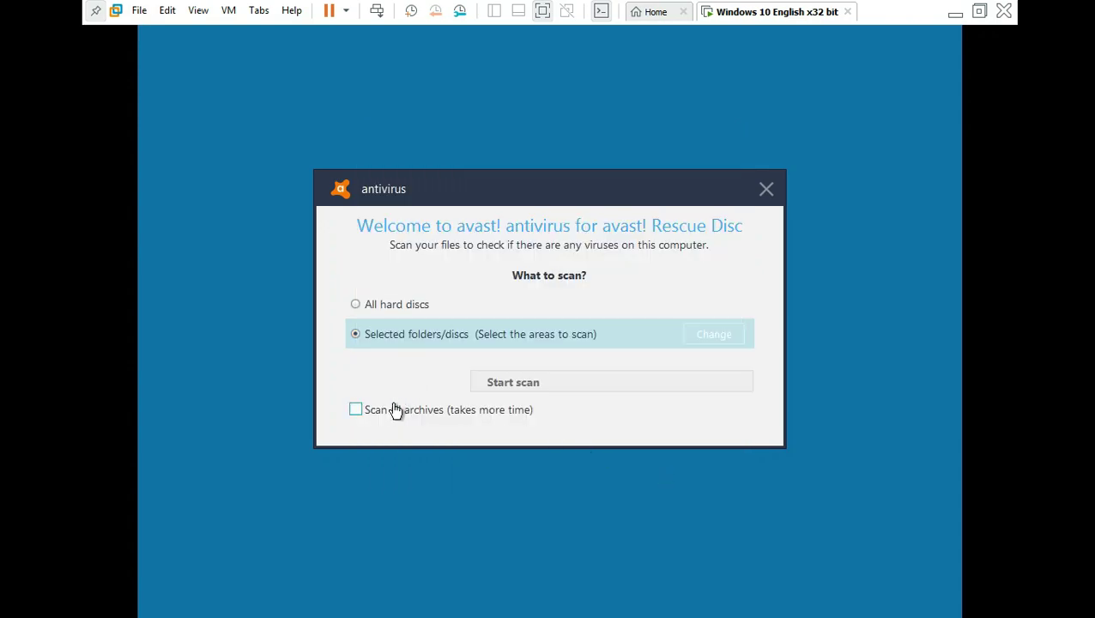
{"action": "left_click", "coordinate": [356, 311]}
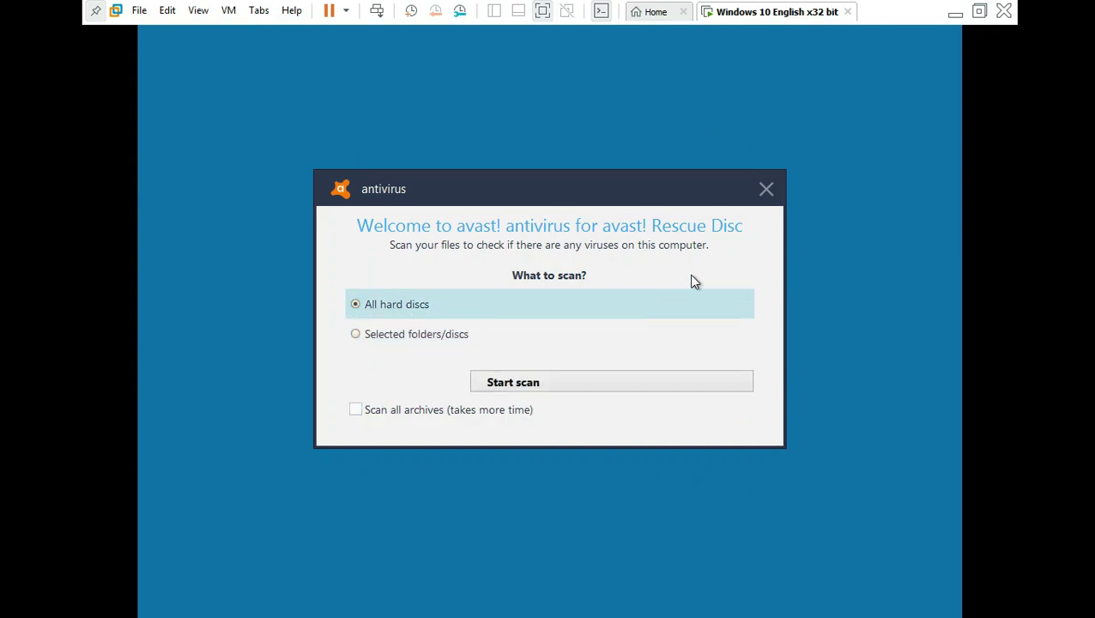
Launch the Avast Rescue Disc scan of all hard discs, then minimize VMware to the host desktop.
{"action": "left_click", "coordinate": [532, 391]}
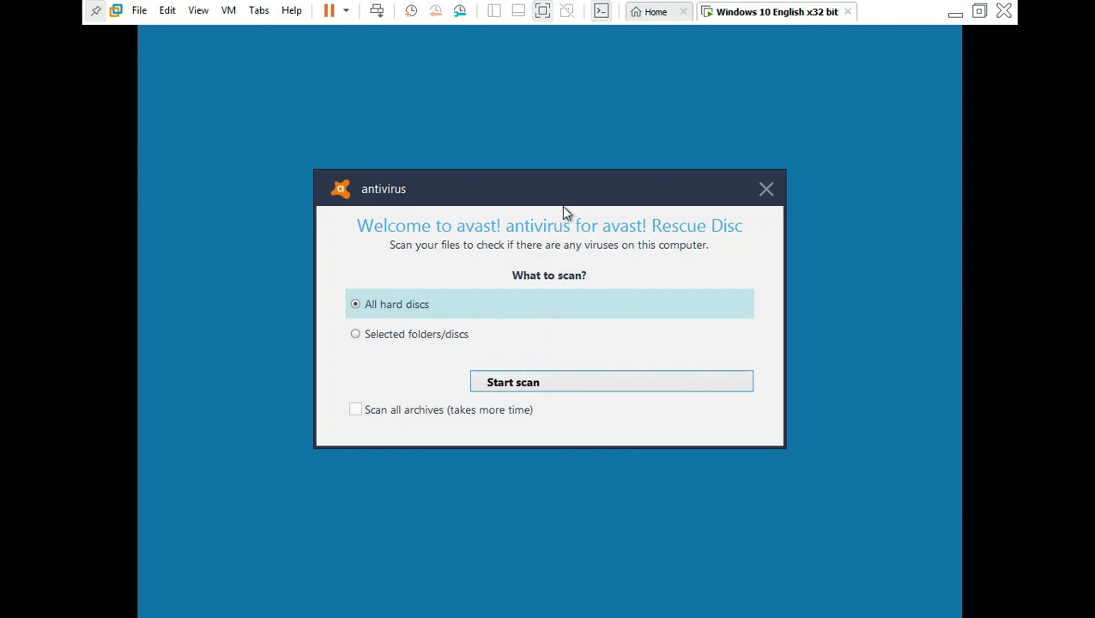
{"action": "left_click", "coordinate": [546, 388]}
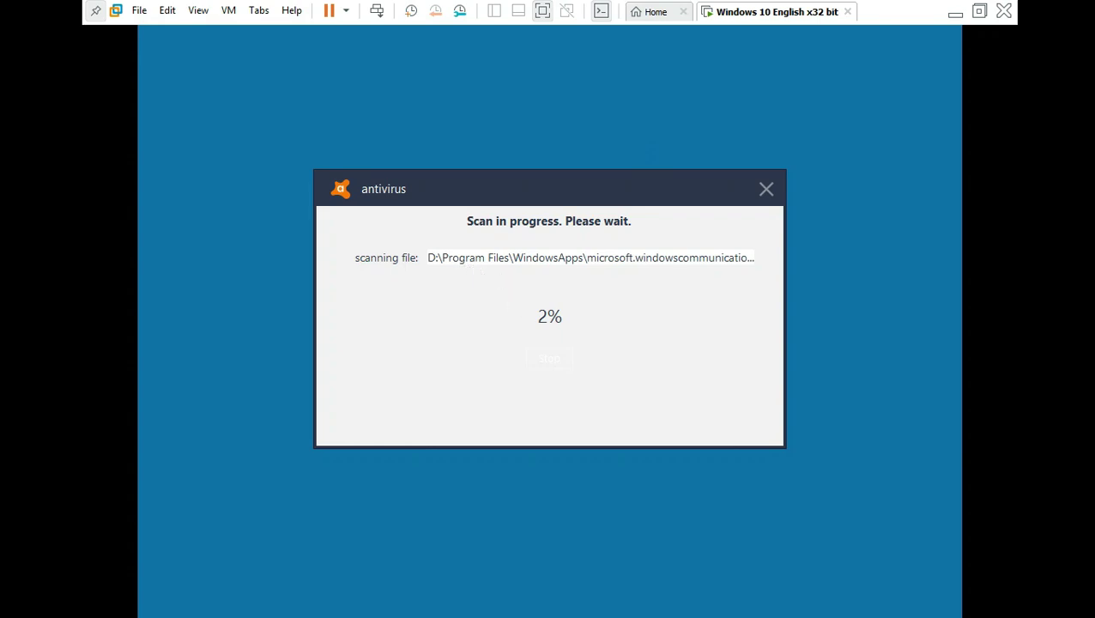
{"action": "left_click", "coordinate": [942, 29]}
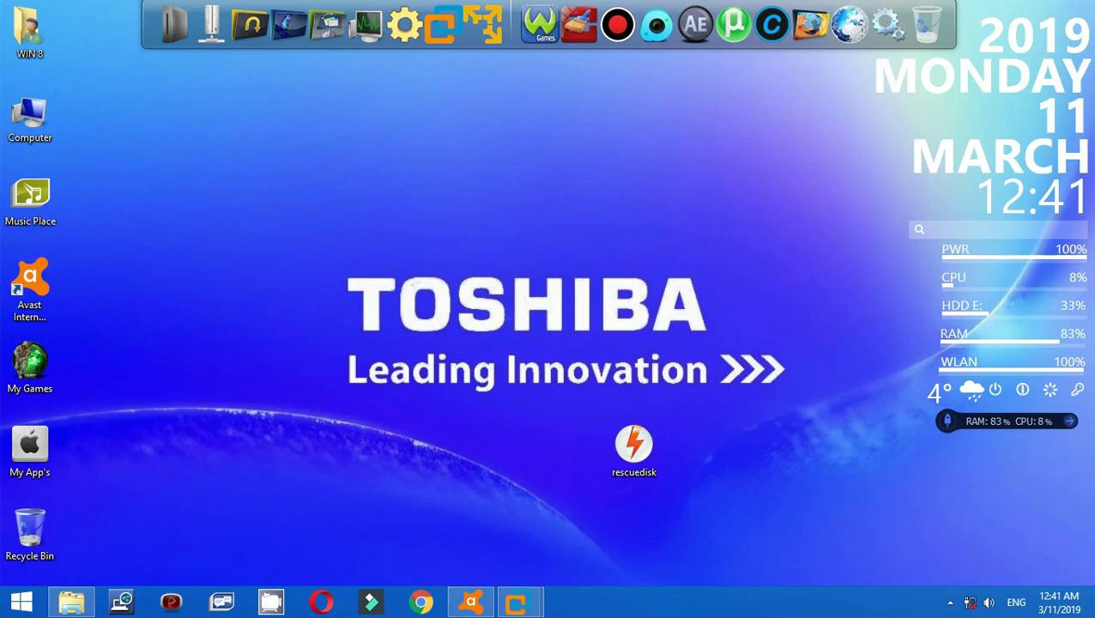
Bring Avast Internet Security back from the taskbar, showing its Rescue Disk page.
{"action": "left_click", "coordinate": [471, 600]}
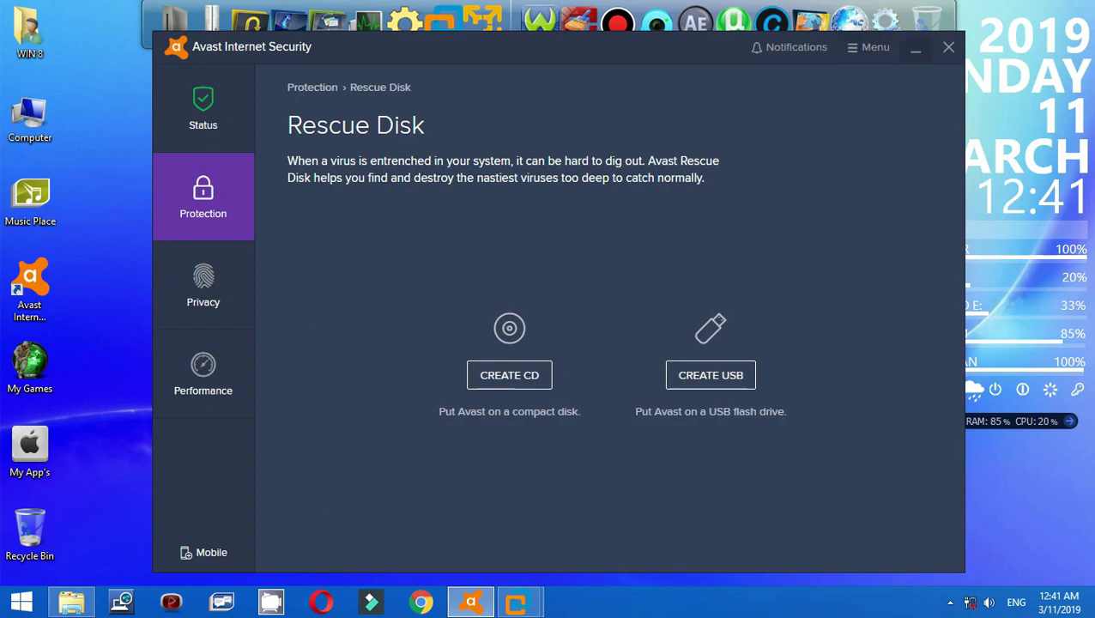
Minimize the Avast Internet Security window with Windows+Down.
{"action": "key", "text": "super+Down"}
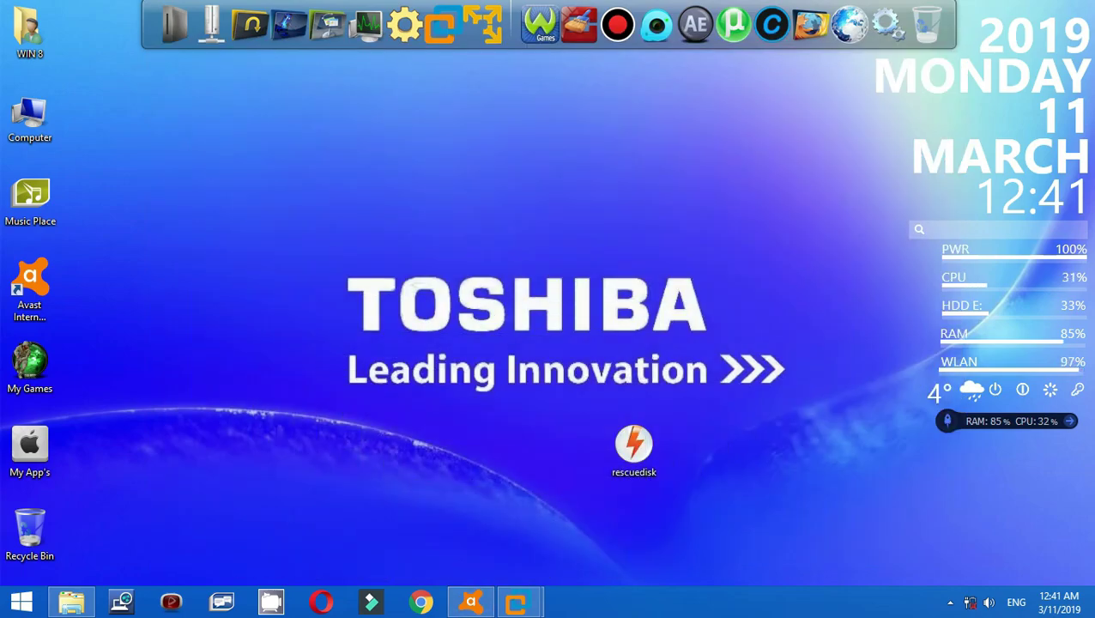